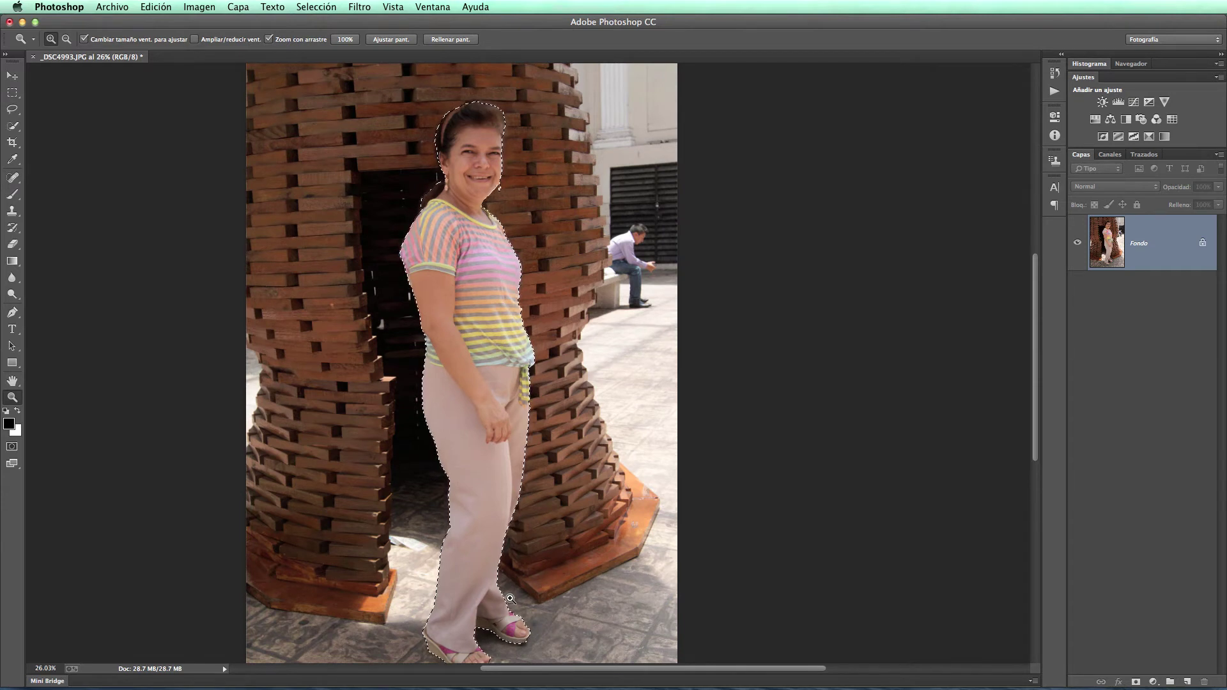
Step: Fit the whole photo in the window with the woman's selection outline in place
{"action": "double_click", "coordinate": [12, 380]}
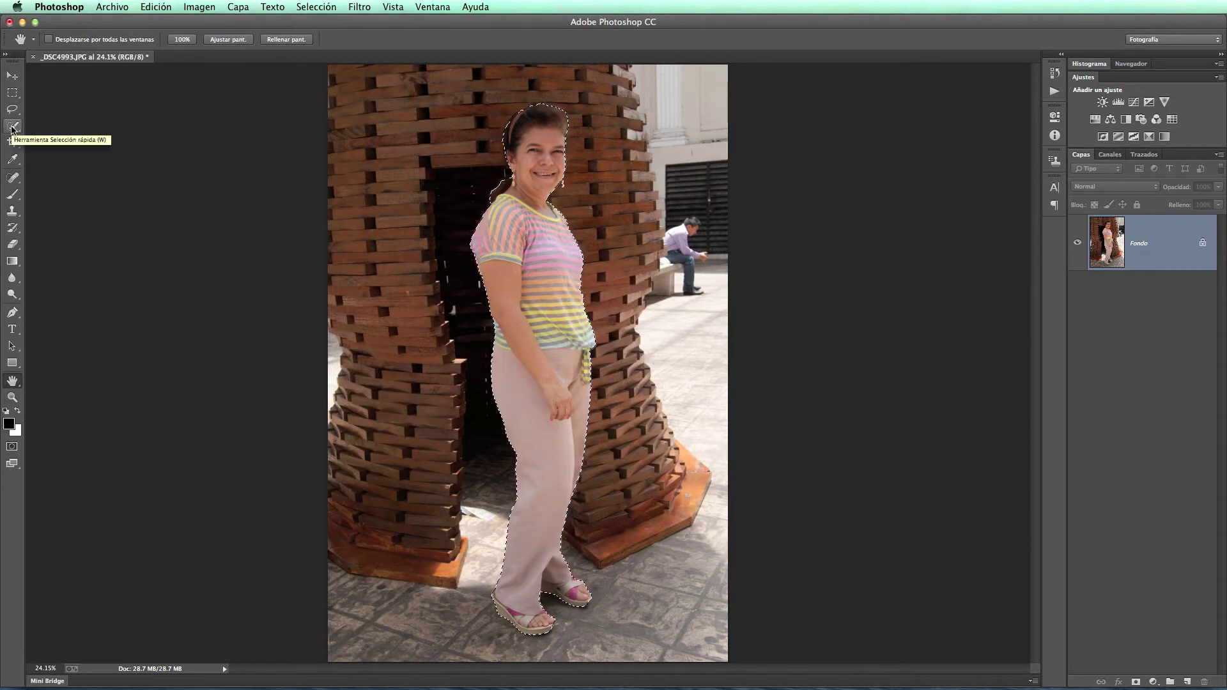
Step: Open Perfeccionar borde (Refine Edge) from the Quick Selection options bar
{"action": "left_click", "coordinate": [12, 127]}
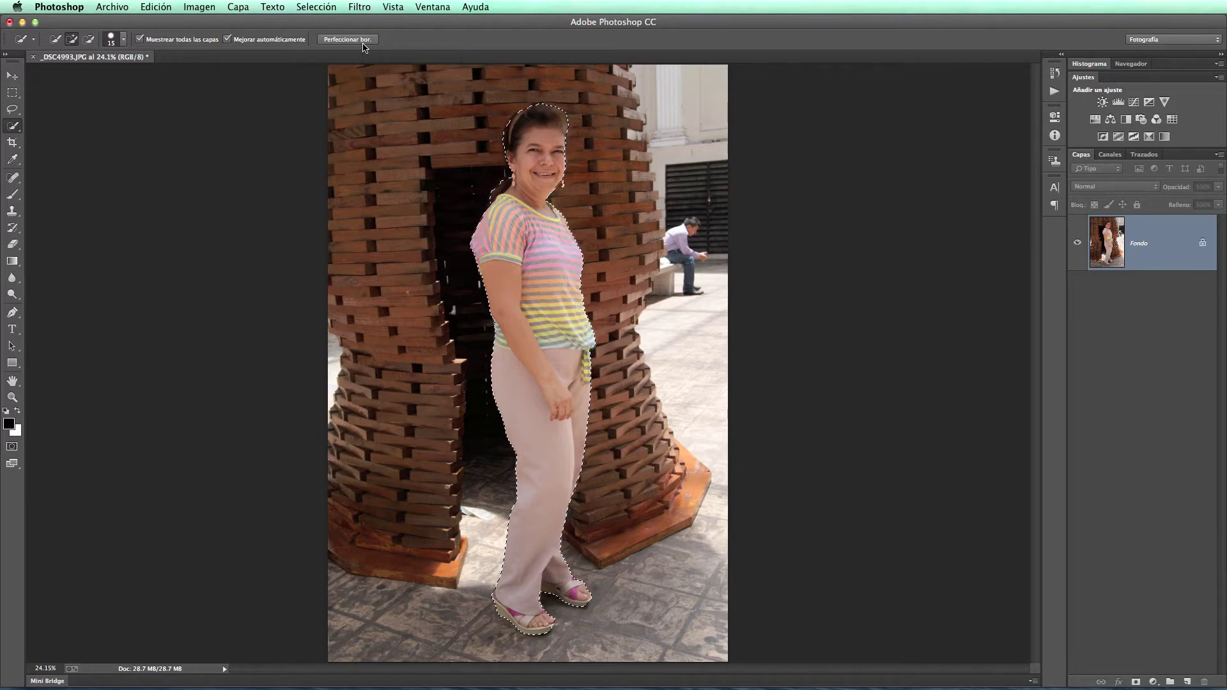
{"action": "left_click", "coordinate": [363, 42]}
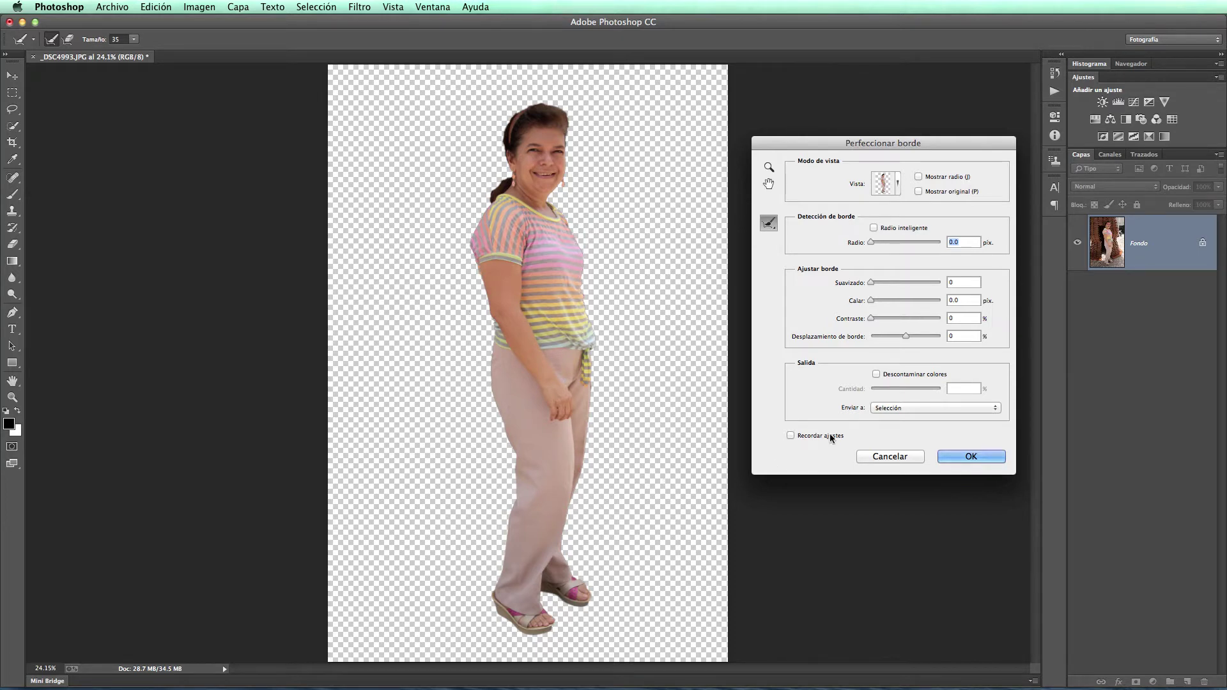
Step: Move the Refine Edge dialog aside and compare the Original, Overlay, On Black and On White previews
{"action": "left_click_drag", "start_coordinate": [781, 141], "coordinate": [751, 154]}
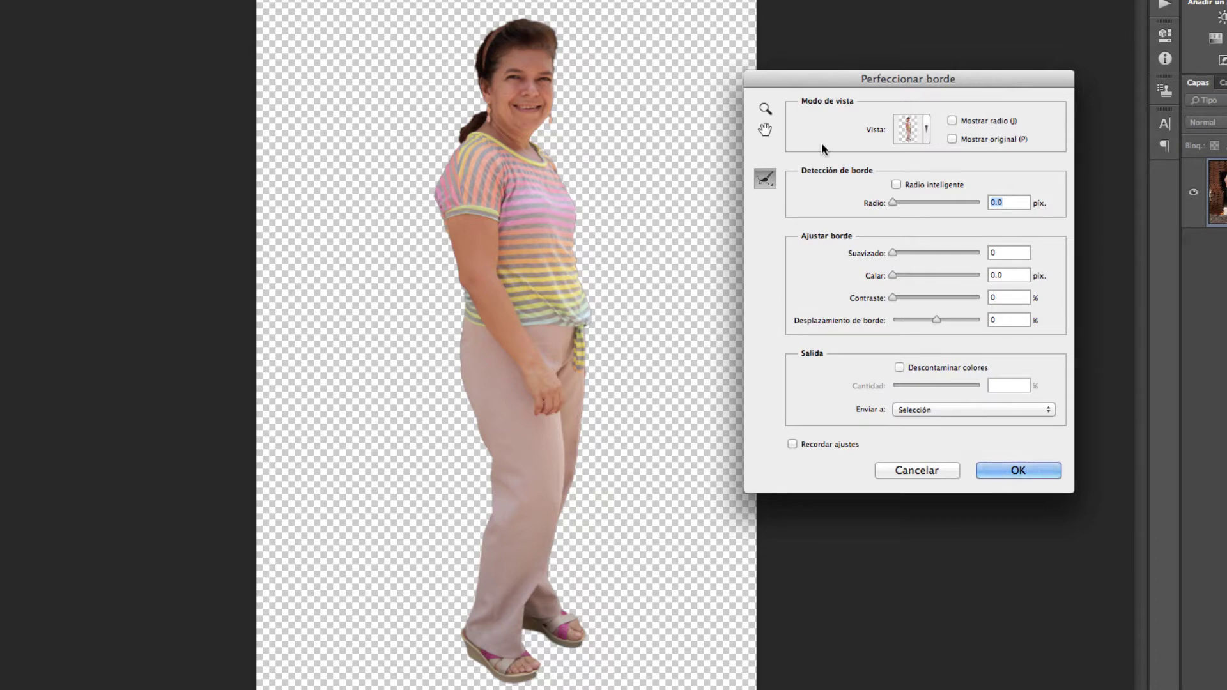
{"action": "key", "text": "r"}
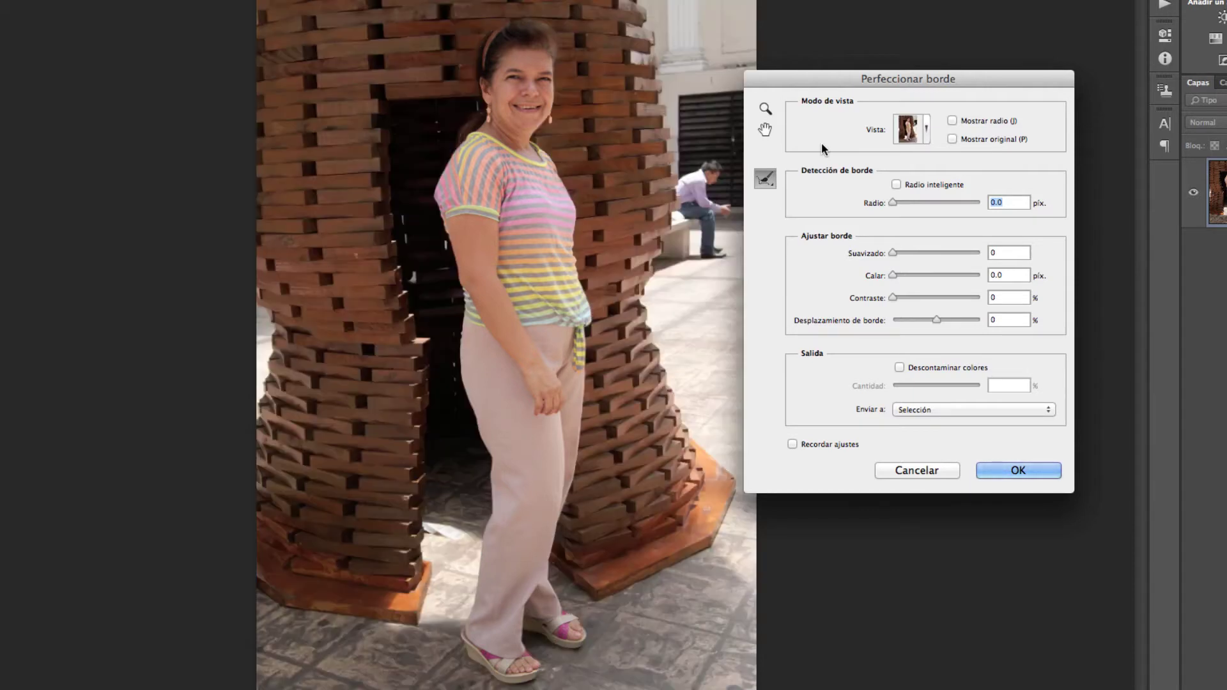
{"action": "key", "text": "v"}
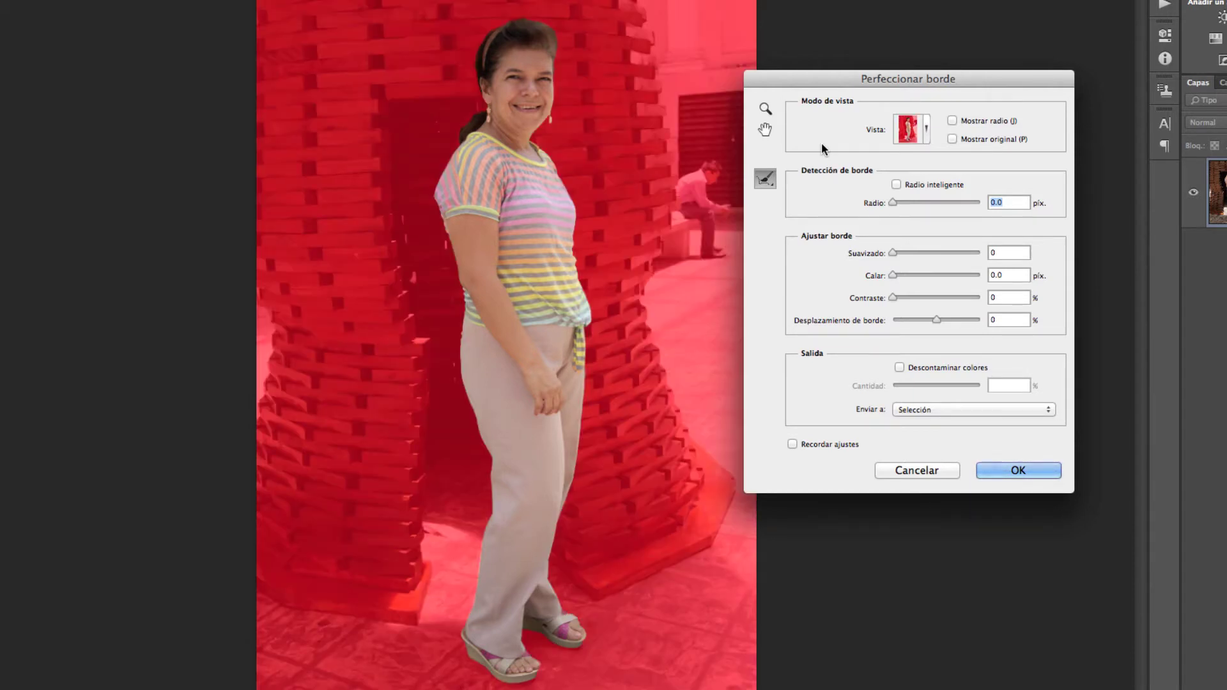
{"action": "key", "text": "b"}
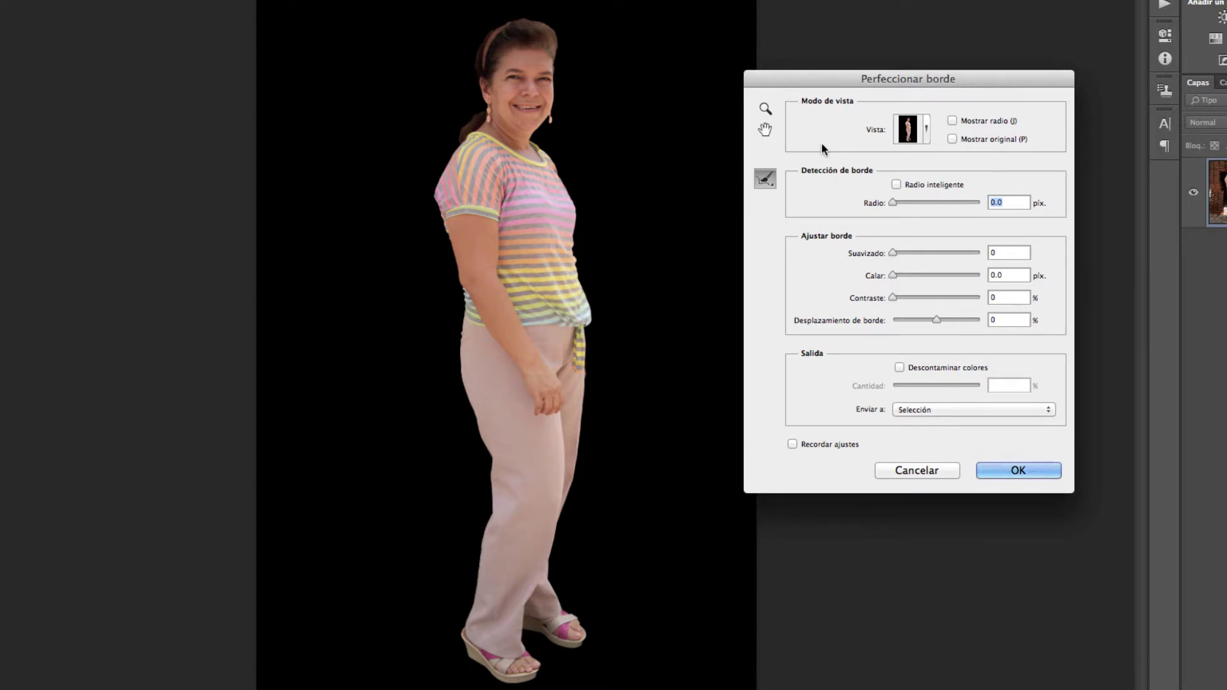
{"action": "key", "text": "w"}
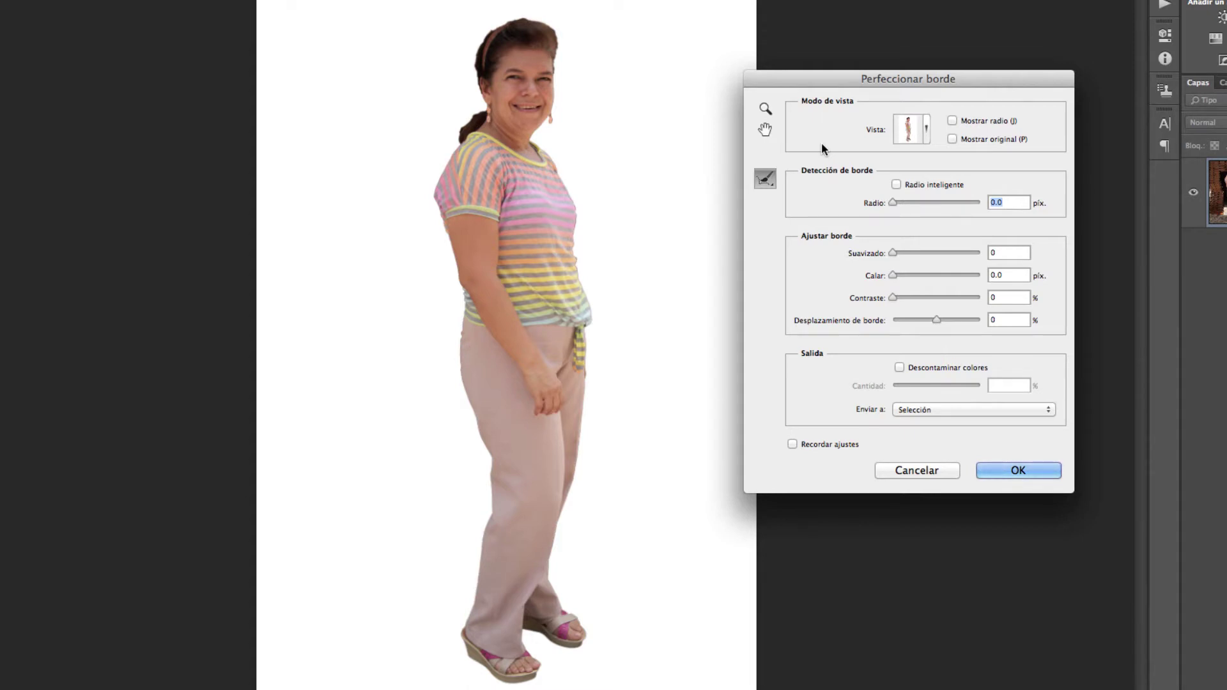
{"action": "left_click", "coordinate": [764, 112]}
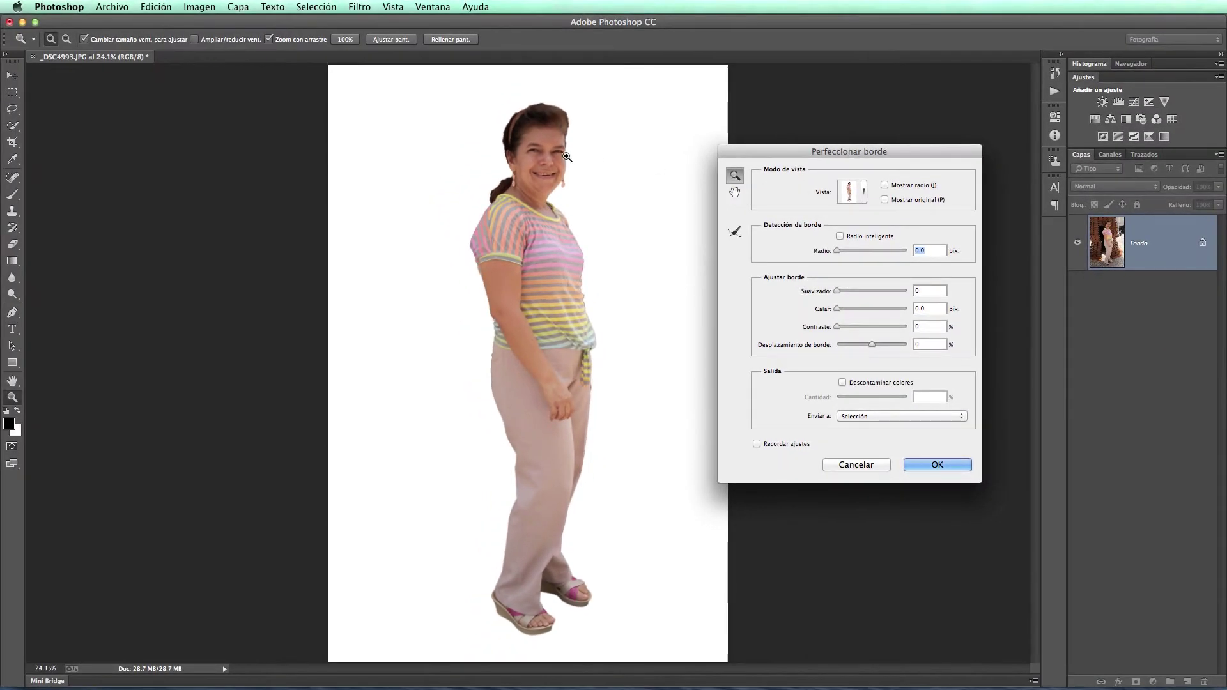
Step: Zoom the preview in on the woman's face and frame her head and shoulders
{"action": "left_click", "coordinate": [566, 156]}
{"action": "left_click", "coordinate": [566, 157]}
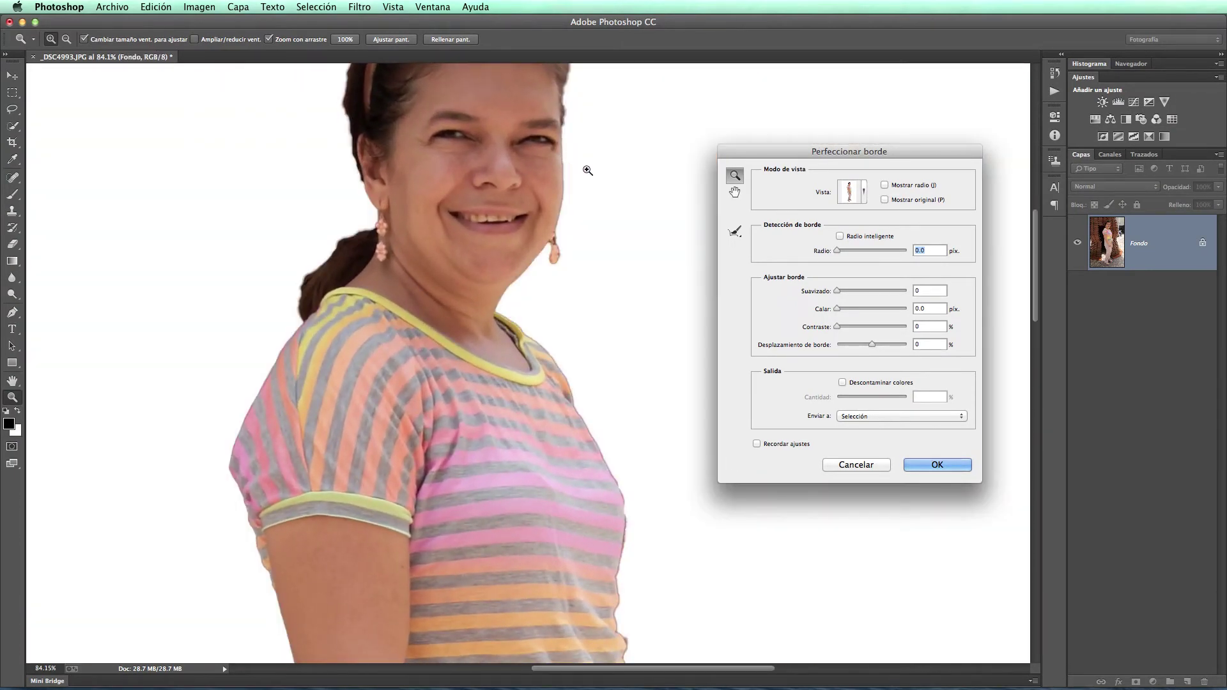
{"action": "left_click_drag", "start_coordinate": [586, 154], "coordinate": [582, 285]}
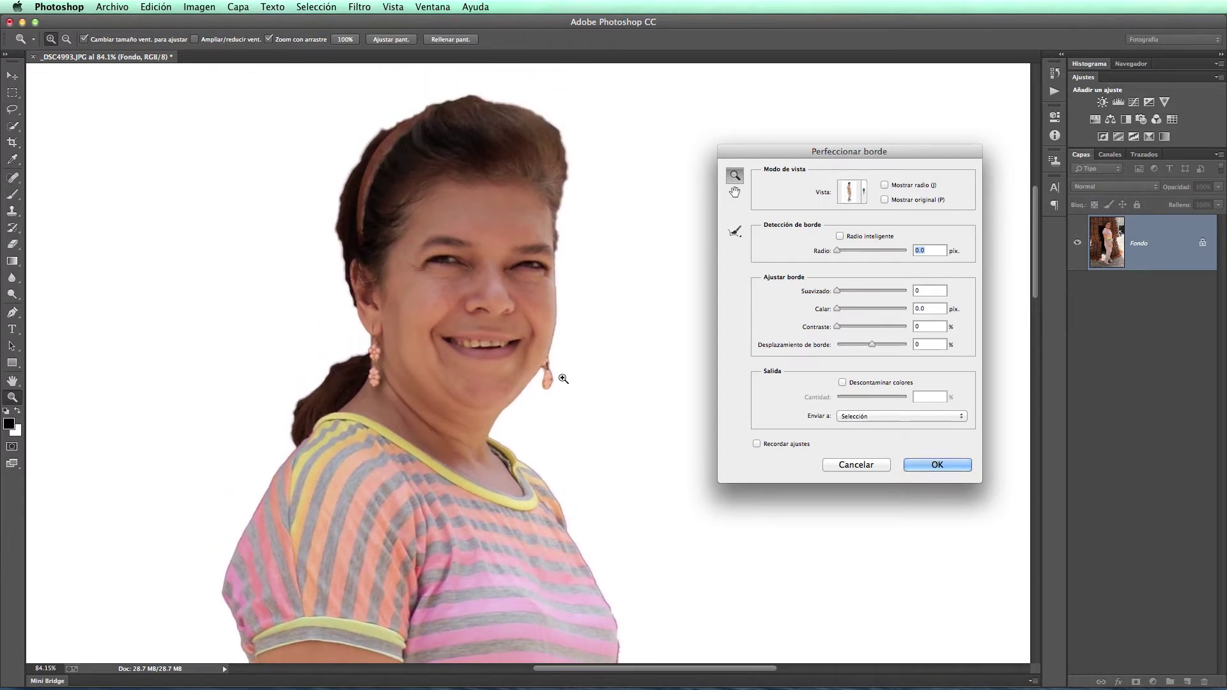
{"action": "left_click_drag", "start_coordinate": [566, 385], "coordinate": [568, 351]}
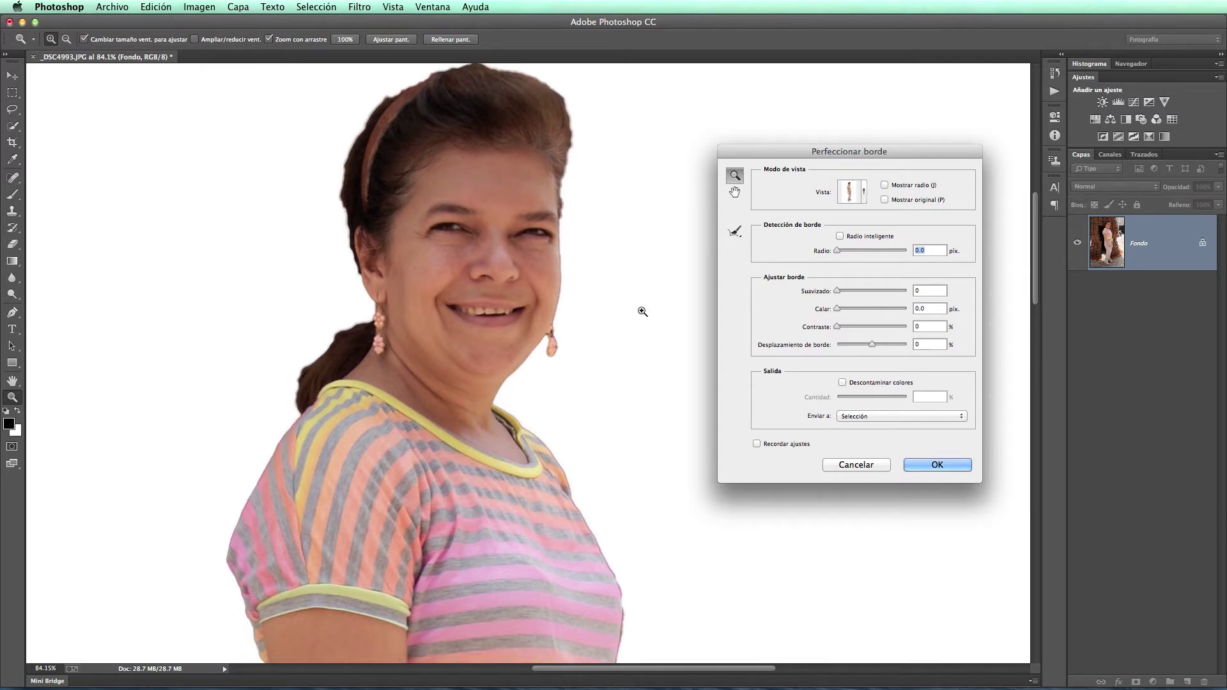
Step: Switch to the Black & White mask view and inspect the edge along her torso and waist
{"action": "key", "text": "k"}
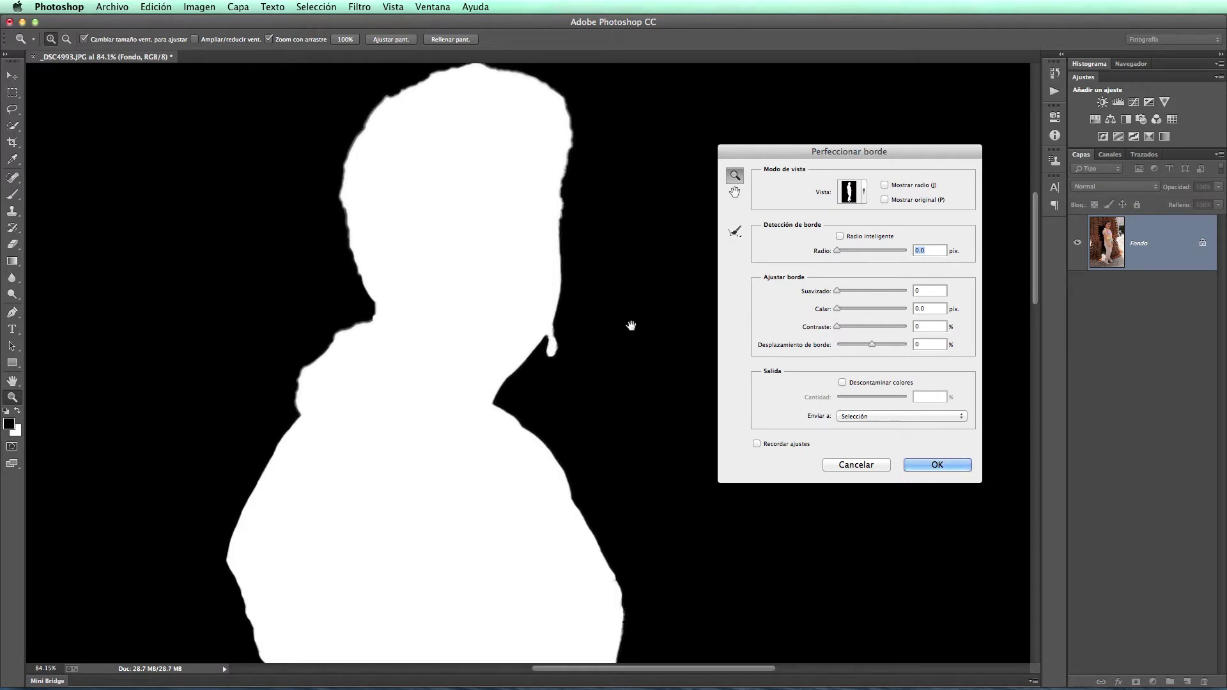
{"action": "left_click_drag", "start_coordinate": [631, 326], "coordinate": [633, 198]}
{"action": "left_click_drag", "start_coordinate": [623, 457], "coordinate": [619, 348]}
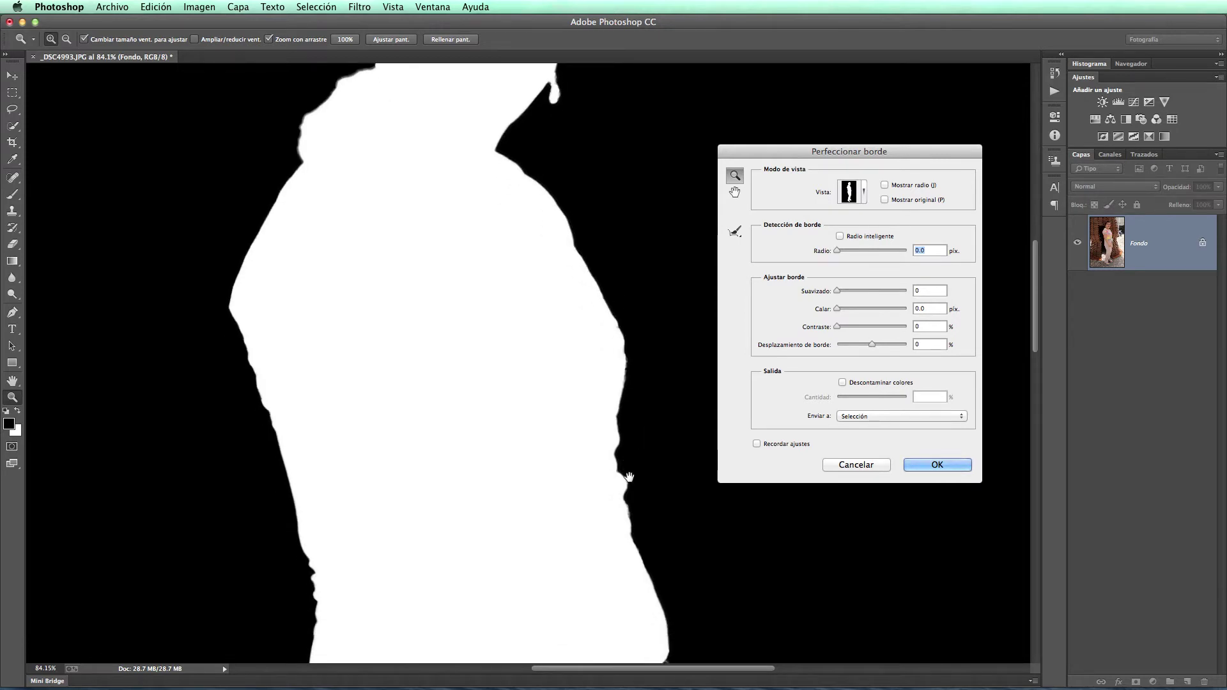
{"action": "left_click_drag", "start_coordinate": [633, 477], "coordinate": [624, 405]}
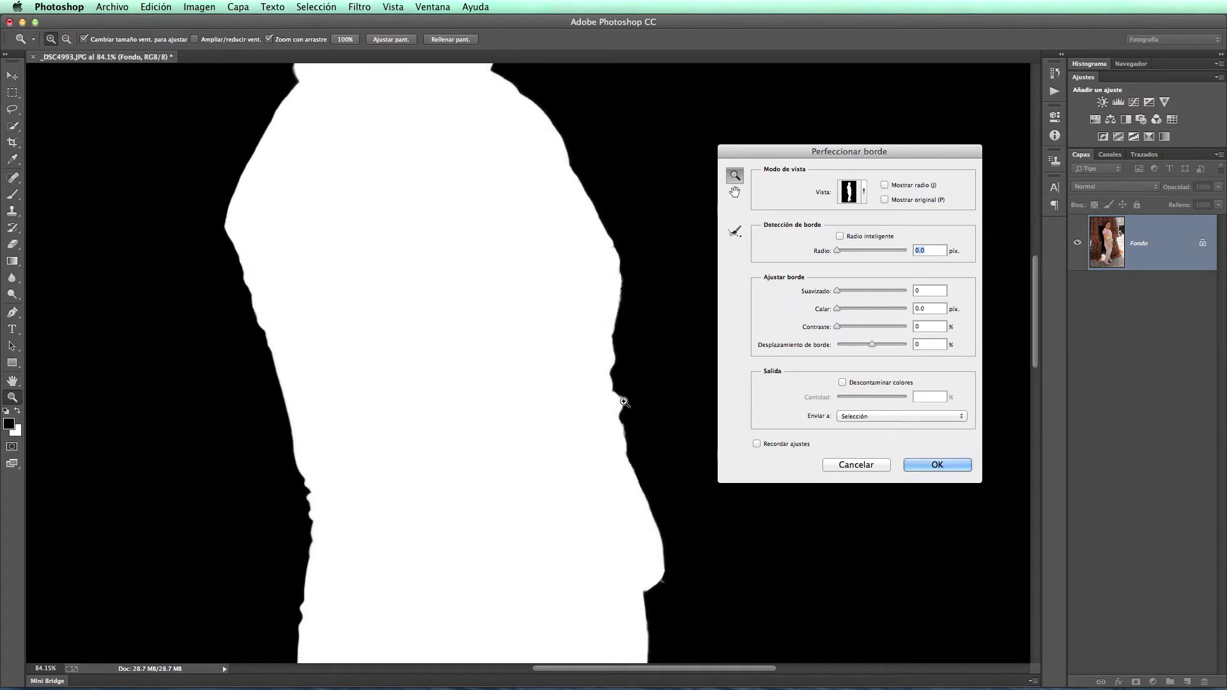
{"action": "left_click", "coordinate": [625, 402]}
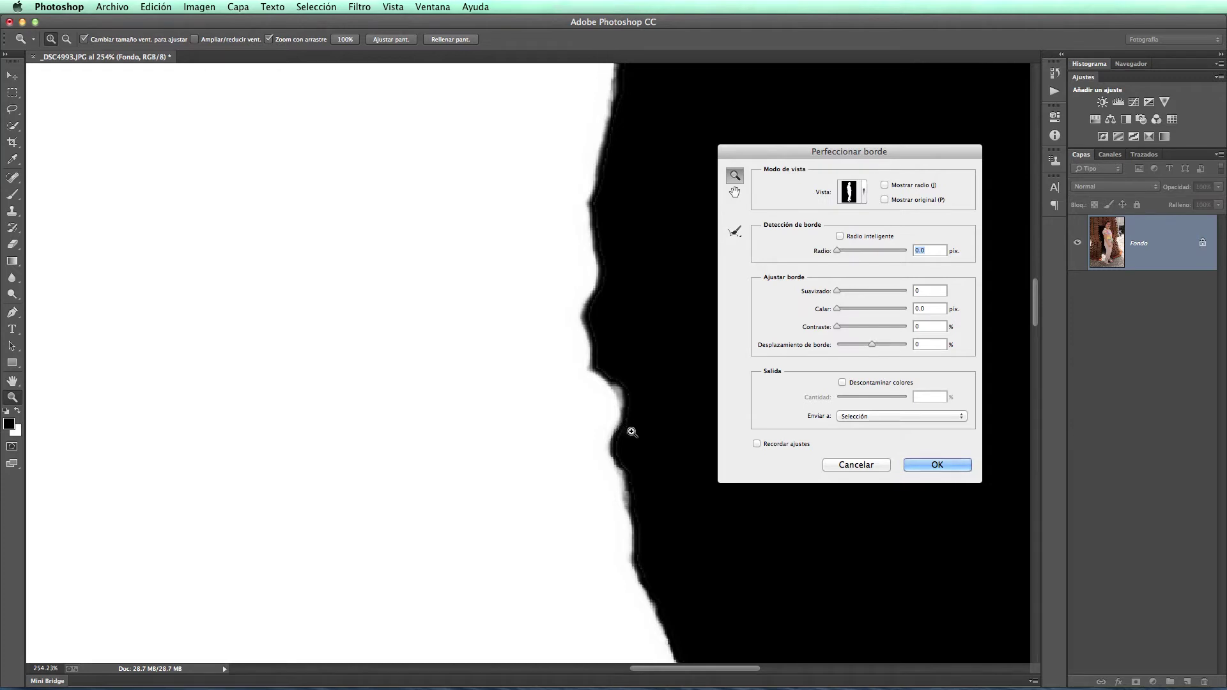
{"action": "mouse_move", "coordinate": [624, 437]}
{"action": "left_mouse_down"}
{"action": "mouse_move", "coordinate": [641, 458]}
{"action": "mouse_move", "coordinate": [592, 430]}
{"action": "left_mouse_up"}
{"action": "left_click_drag", "start_coordinate": [614, 492], "coordinate": [575, 419]}
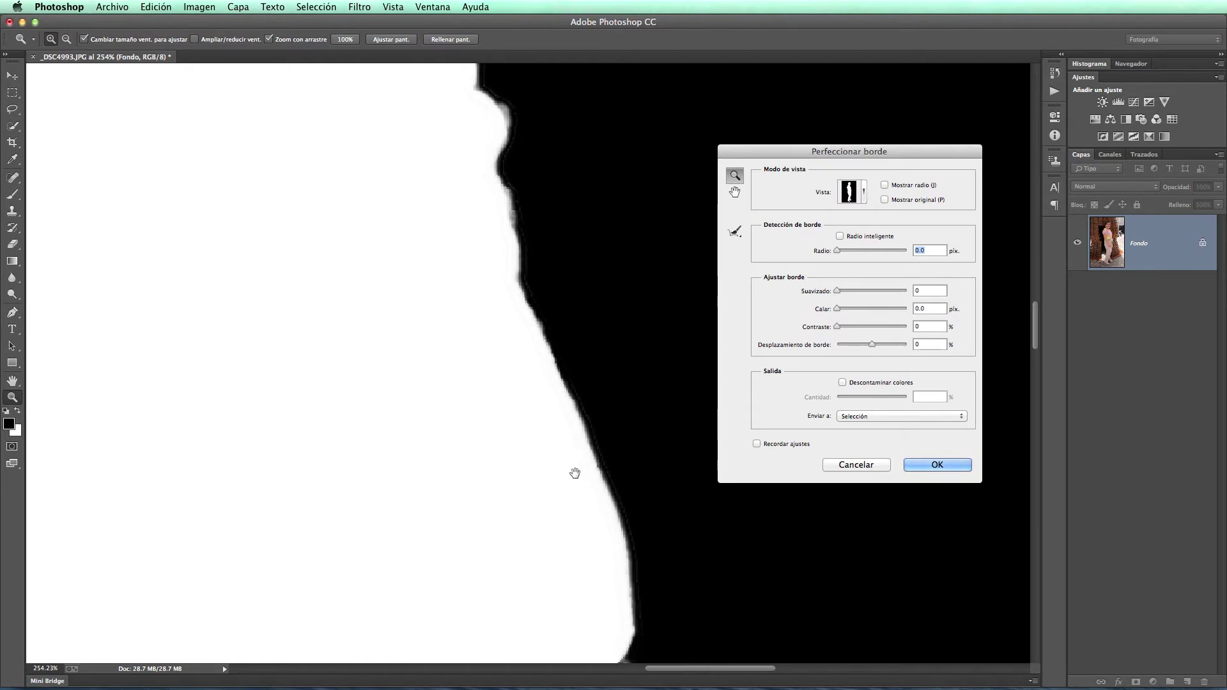
{"action": "mouse_move", "coordinate": [572, 471]}
{"action": "left_mouse_down"}
{"action": "mouse_move", "coordinate": [606, 405]}
{"action": "mouse_move", "coordinate": [608, 433]}
{"action": "left_mouse_up"}
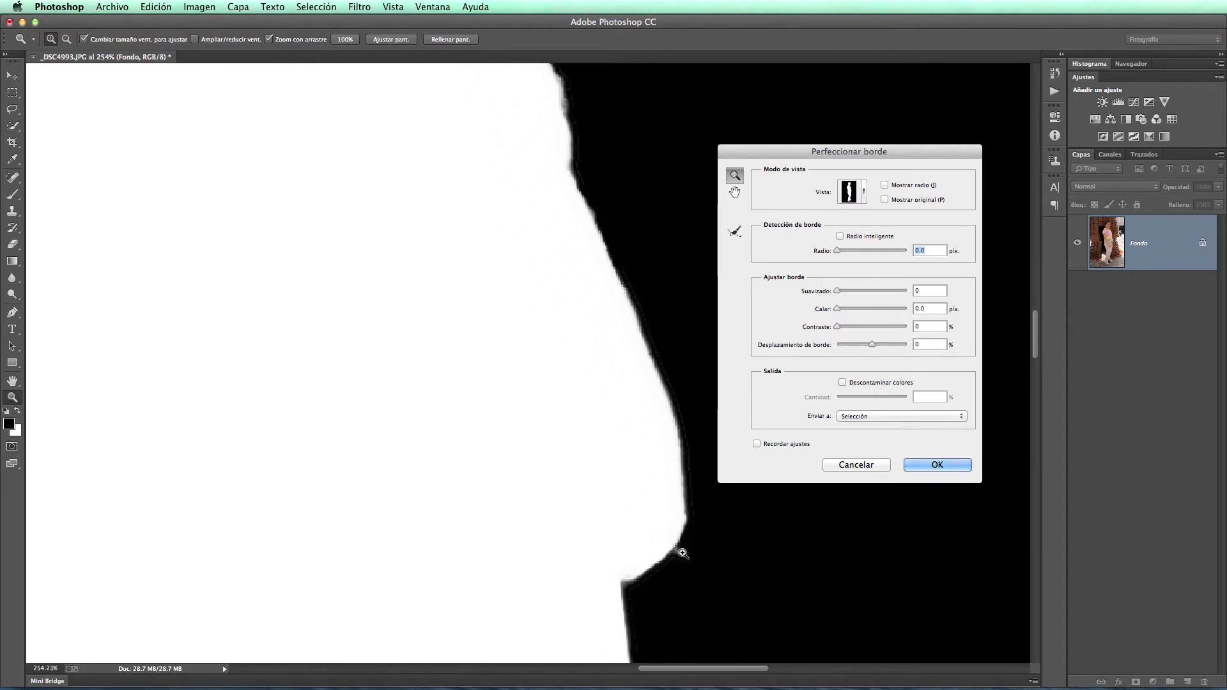
{"action": "mouse_move", "coordinate": [606, 543]}
{"action": "left_mouse_down"}
{"action": "mouse_move", "coordinate": [590, 507]}
{"action": "mouse_move", "coordinate": [596, 430]}
{"action": "left_mouse_up"}
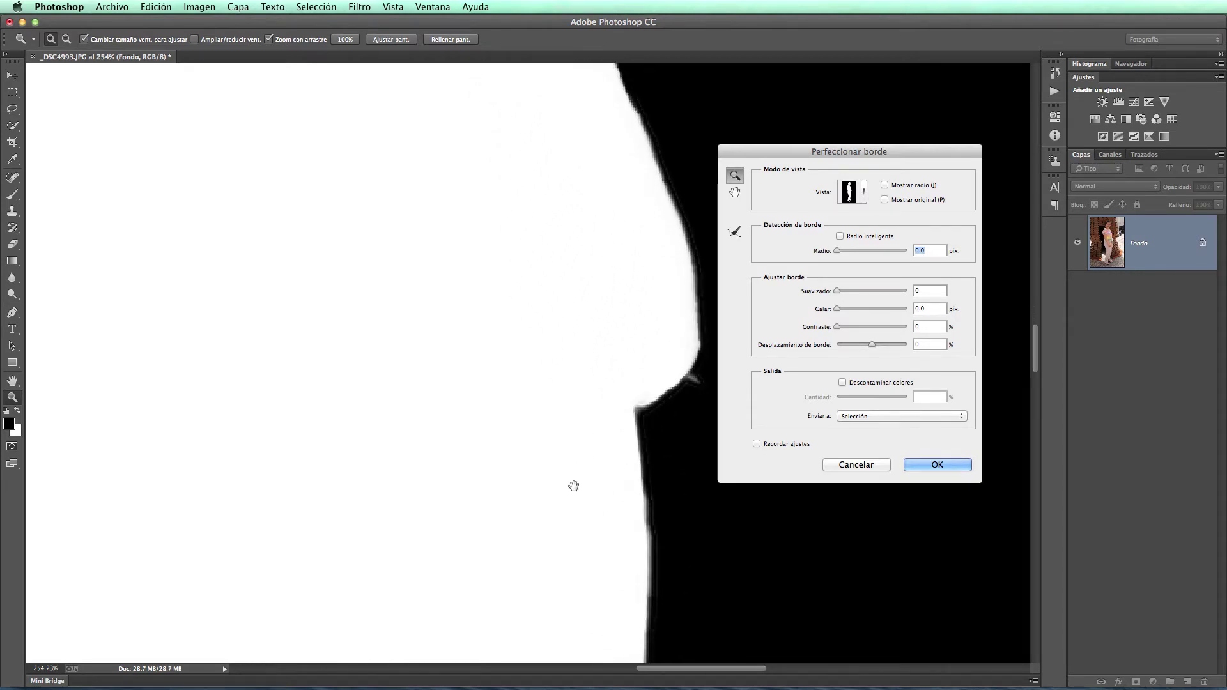
Step: Follow the mask edge down both trouser legs to her feet
{"action": "mouse_move", "coordinate": [572, 485]}
{"action": "left_mouse_down"}
{"action": "mouse_move", "coordinate": [573, 424]}
{"action": "mouse_move", "coordinate": [558, 403]}
{"action": "mouse_move", "coordinate": [520, 427]}
{"action": "mouse_move", "coordinate": [530, 356]}
{"action": "left_mouse_up"}
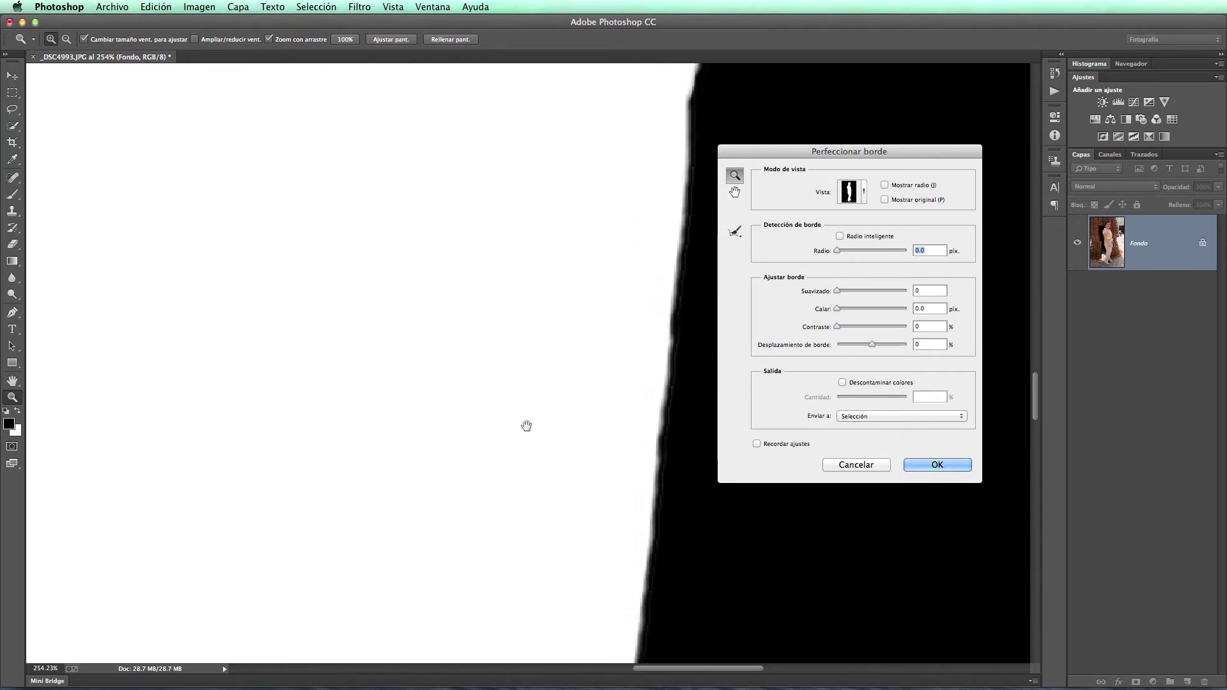
{"action": "left_click_drag", "start_coordinate": [527, 427], "coordinate": [534, 318]}
{"action": "left_click_drag", "start_coordinate": [523, 405], "coordinate": [535, 332]}
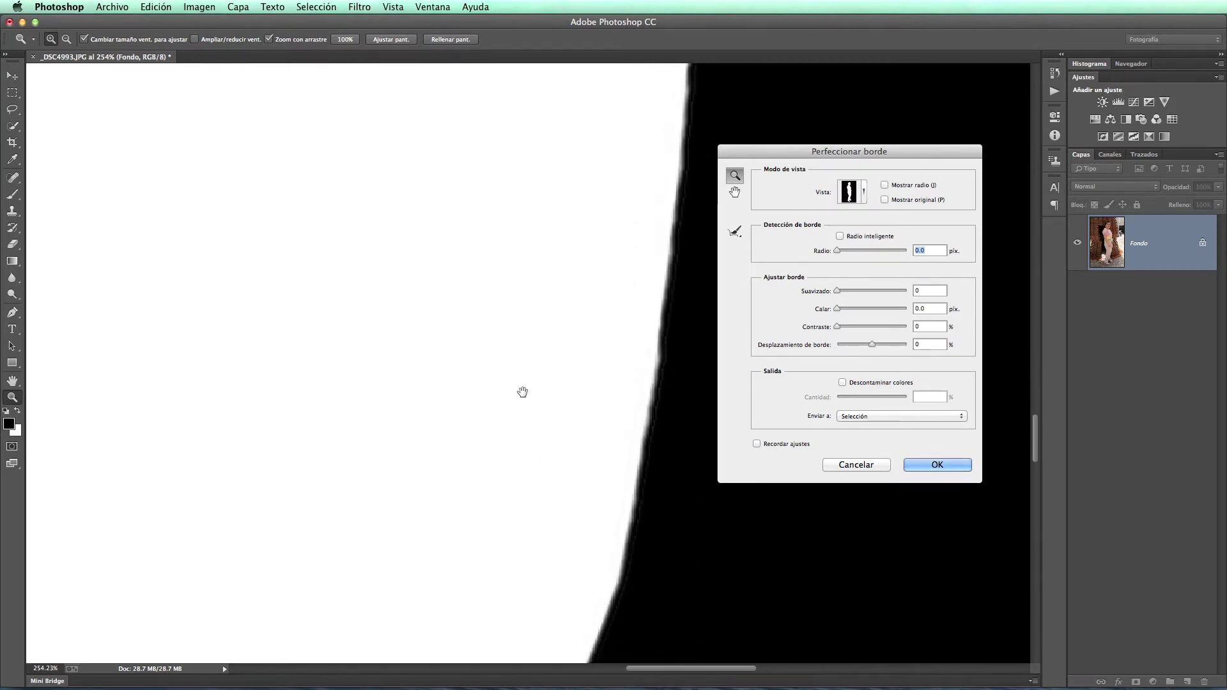
{"action": "left_click_drag", "start_coordinate": [521, 389], "coordinate": [531, 318]}
{"action": "left_click_drag", "start_coordinate": [512, 432], "coordinate": [531, 364]}
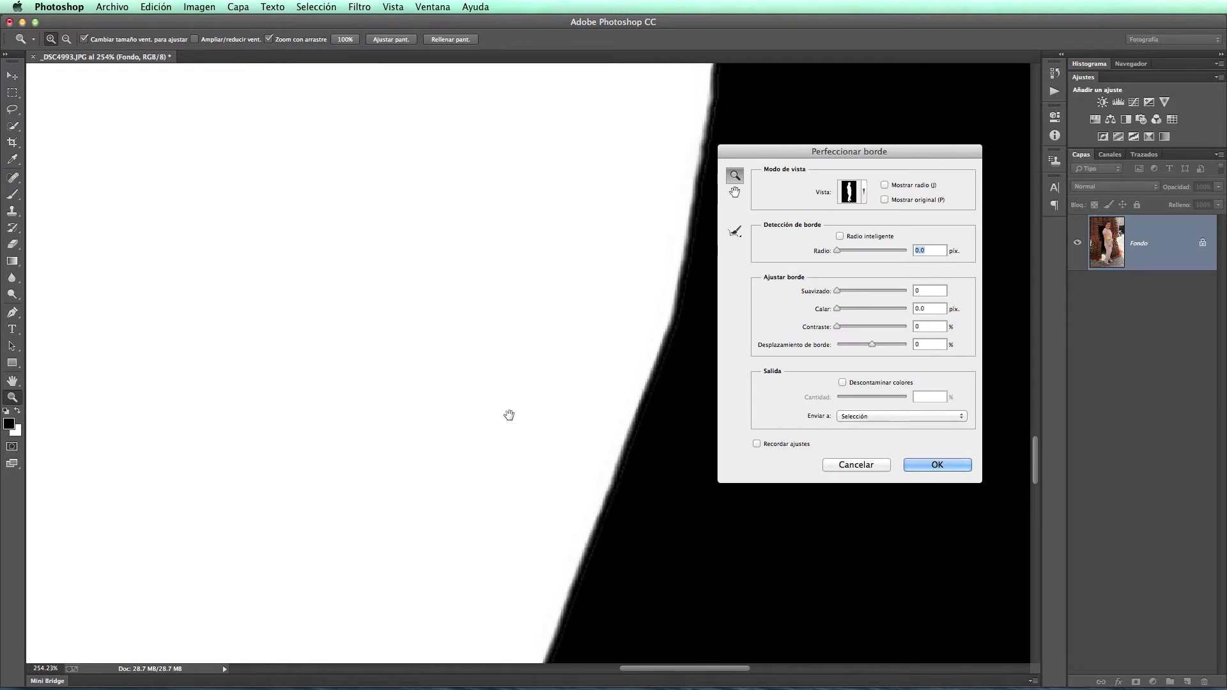
{"action": "left_click_drag", "start_coordinate": [510, 414], "coordinate": [535, 316]}
{"action": "mouse_move", "coordinate": [512, 419]}
{"action": "left_mouse_down"}
{"action": "mouse_move", "coordinate": [534, 363]}
{"action": "mouse_move", "coordinate": [526, 375]}
{"action": "left_mouse_up"}
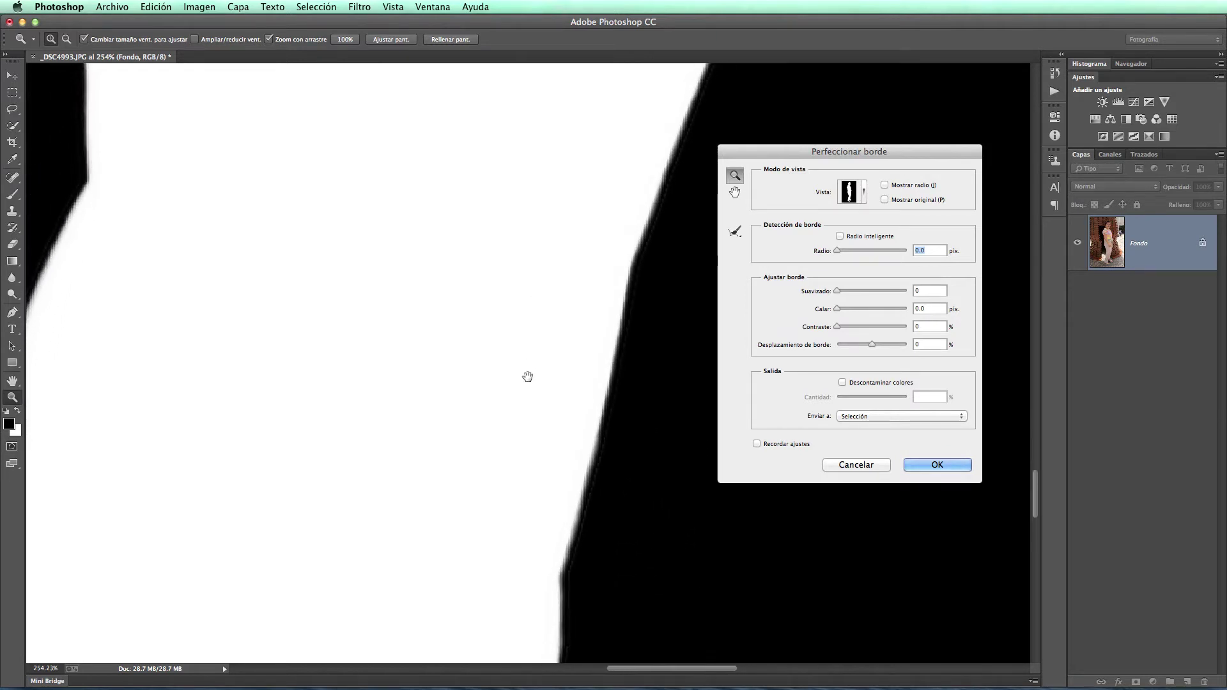
{"action": "mouse_move", "coordinate": [529, 419]}
{"action": "left_mouse_down"}
{"action": "mouse_move", "coordinate": [543, 425]}
{"action": "mouse_move", "coordinate": [528, 433]}
{"action": "mouse_move", "coordinate": [520, 358]}
{"action": "mouse_move", "coordinate": [535, 442]}
{"action": "mouse_move", "coordinate": [502, 378]}
{"action": "left_mouse_up"}
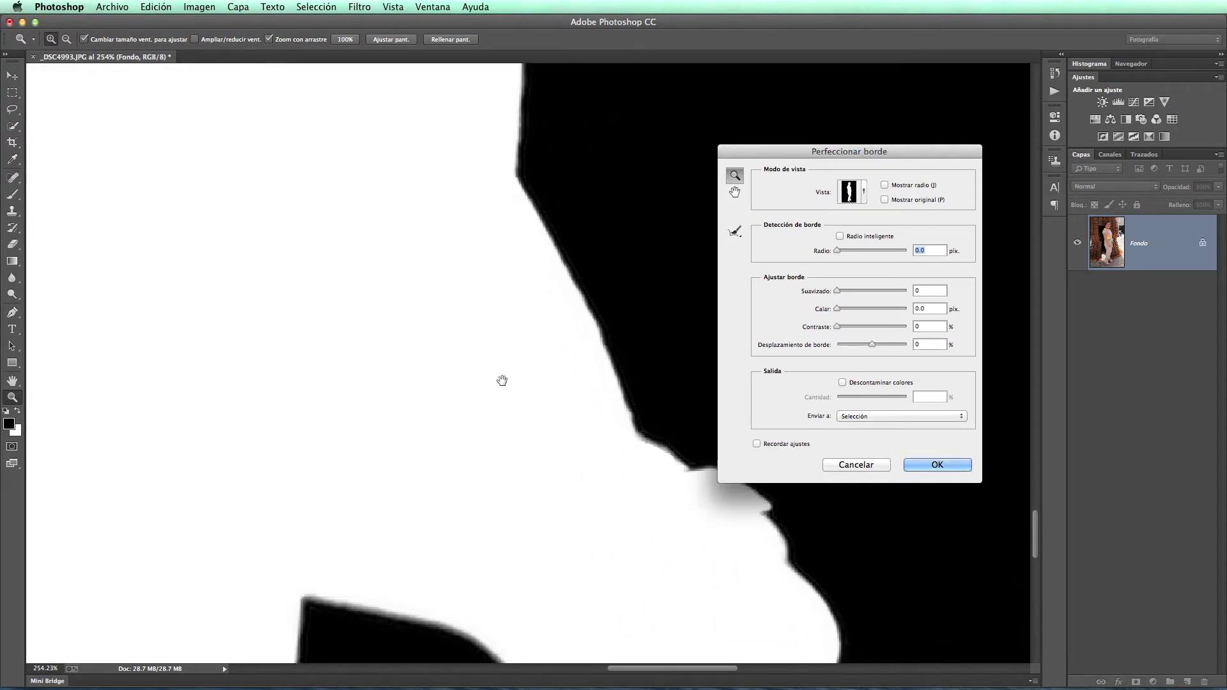
{"action": "left_click_drag", "start_coordinate": [537, 431], "coordinate": [537, 375]}
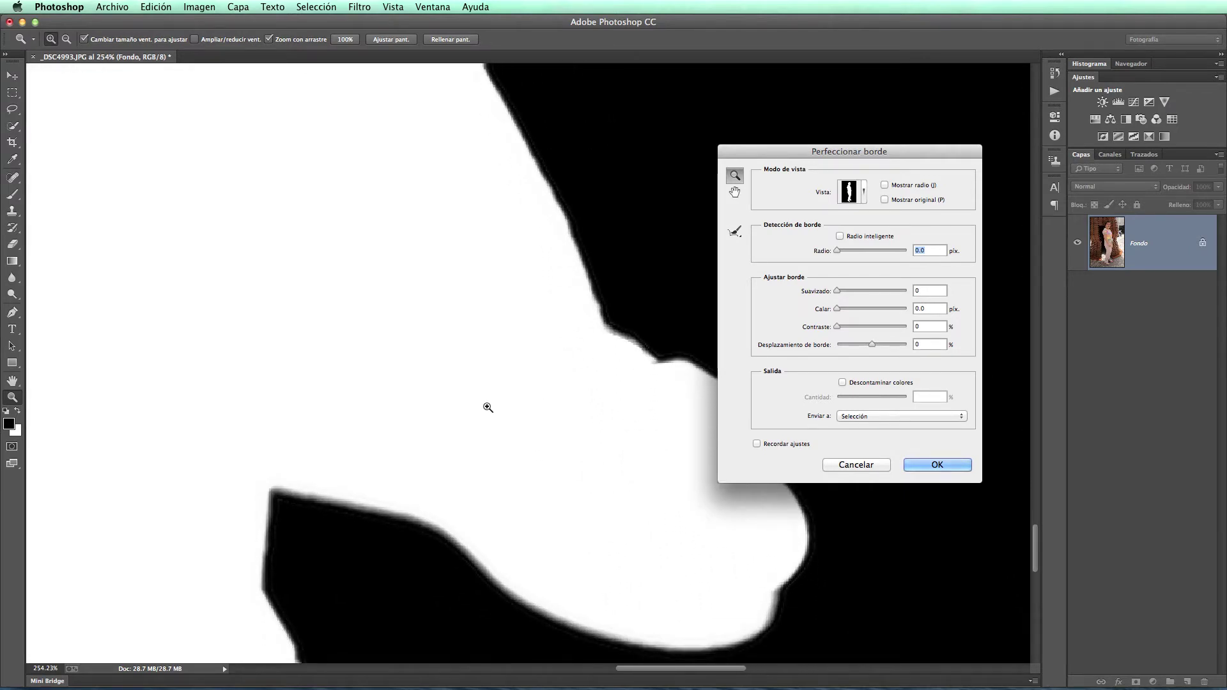
{"action": "key", "text": "l"}
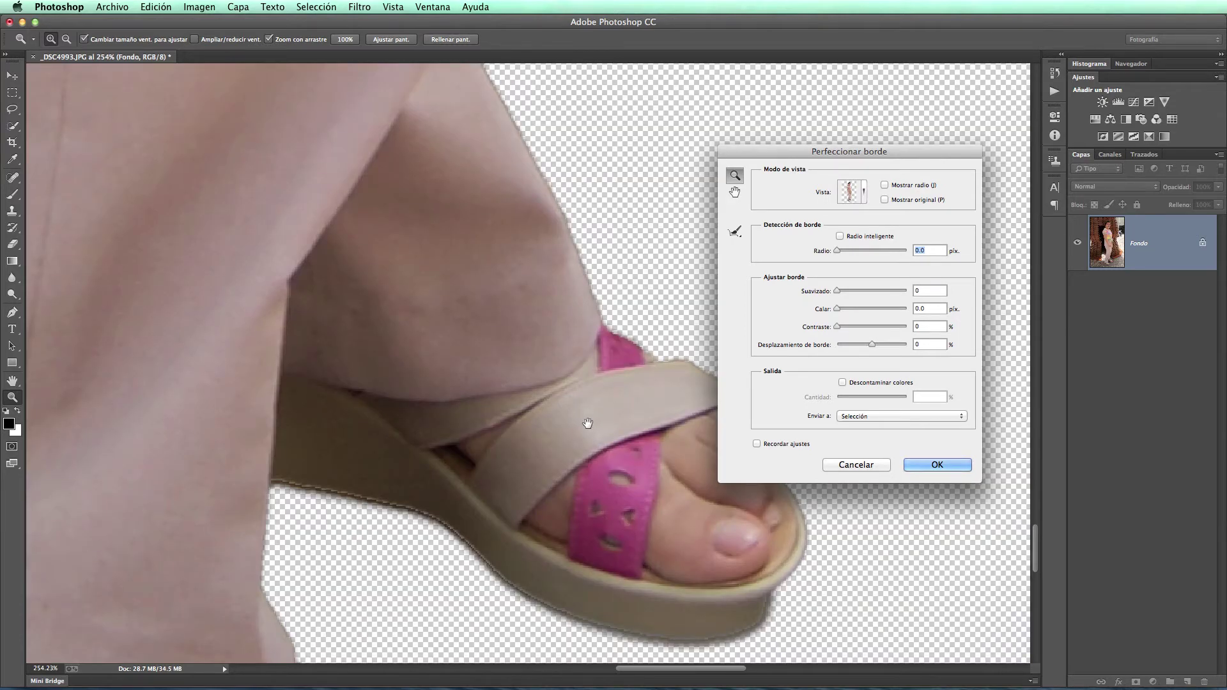
{"action": "left_click_drag", "start_coordinate": [587, 425], "coordinate": [641, 275]}
{"action": "left_click_drag", "start_coordinate": [438, 445], "coordinate": [515, 419]}
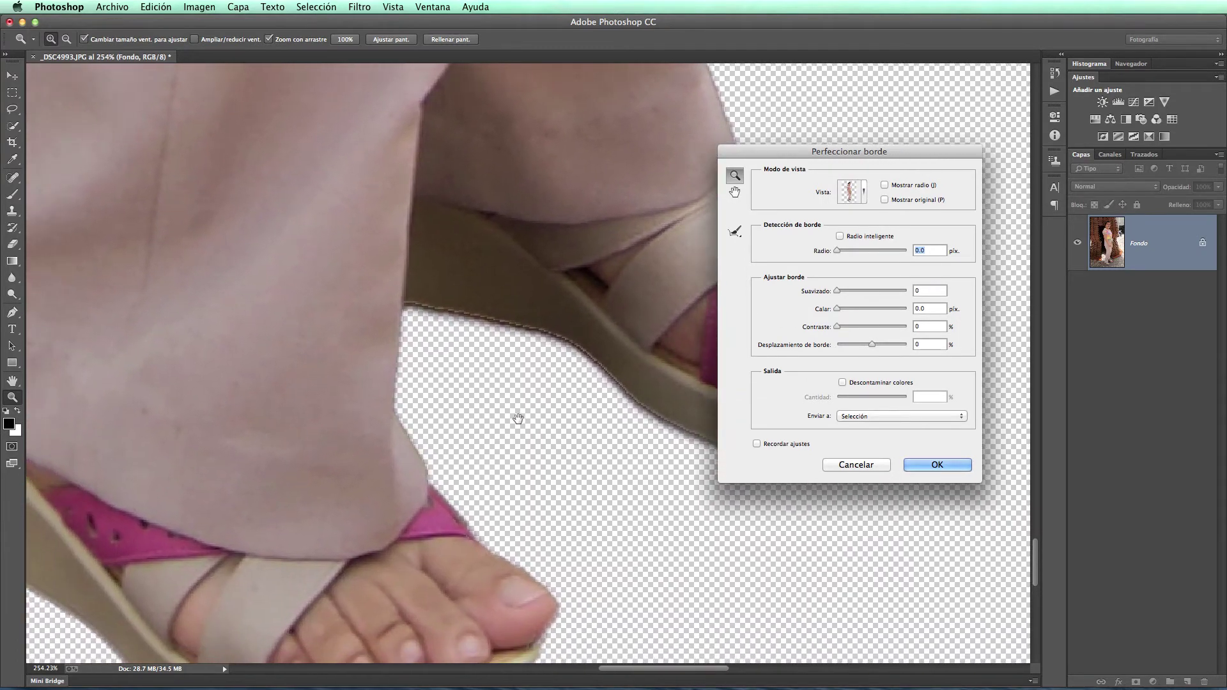
{"action": "key", "text": "r"}
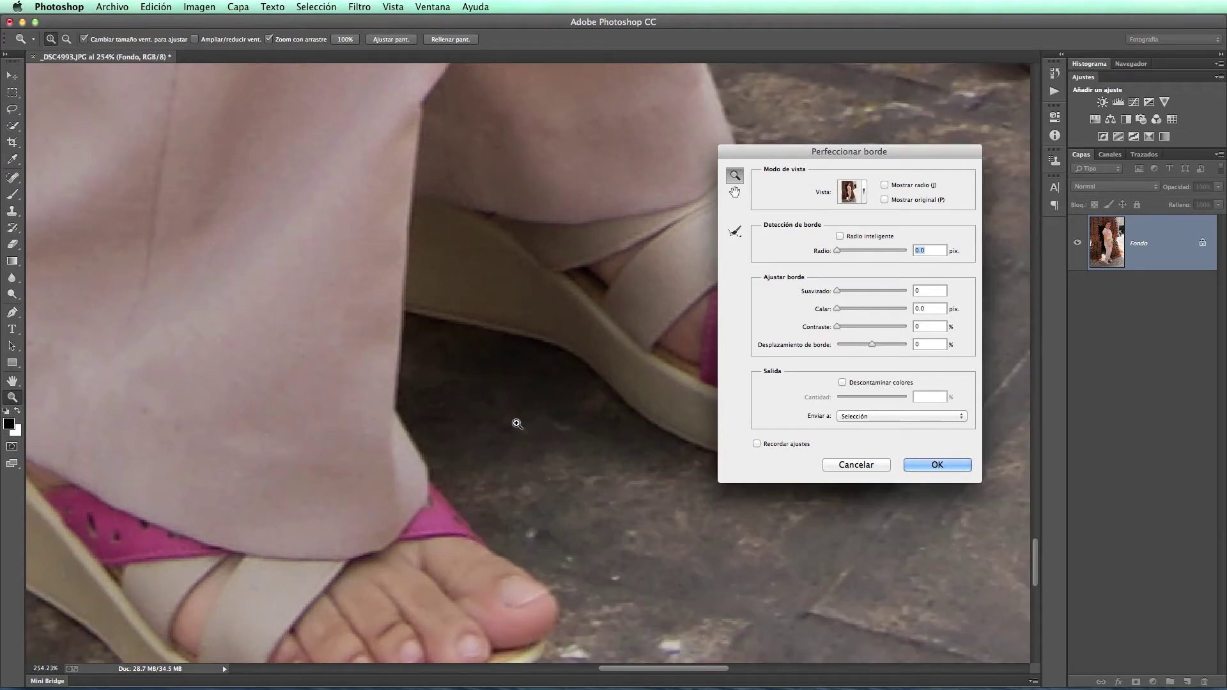
{"action": "key", "text": "v"}
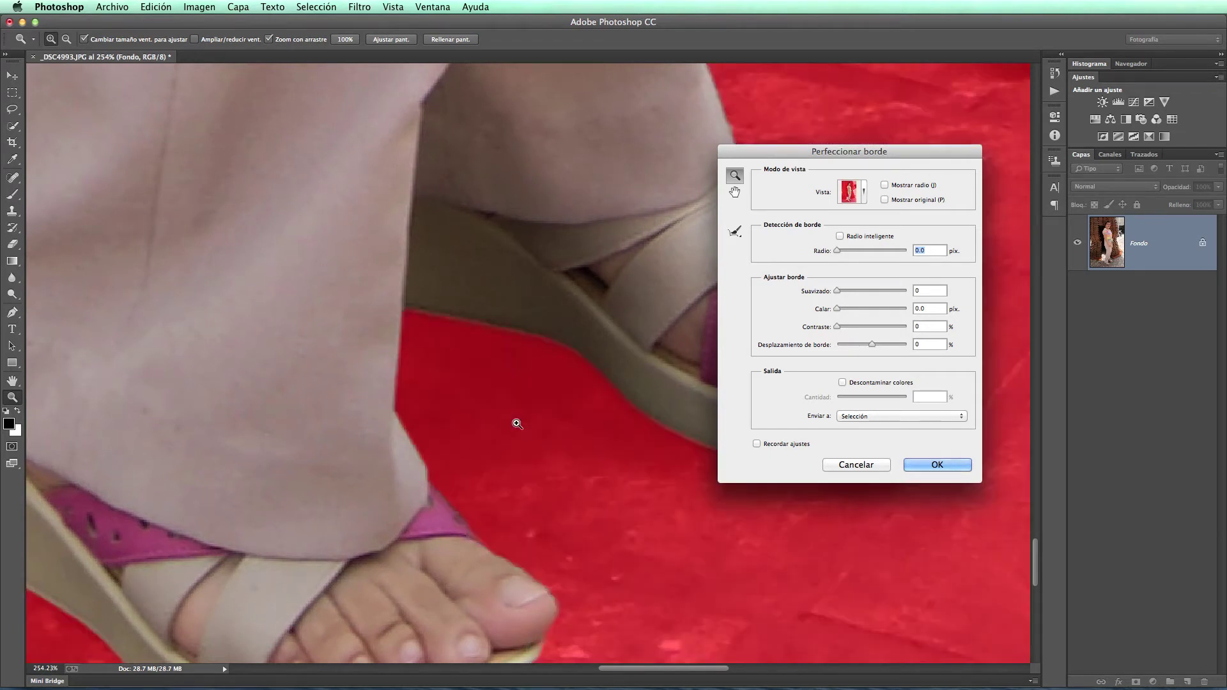
{"action": "key", "text": "b"}
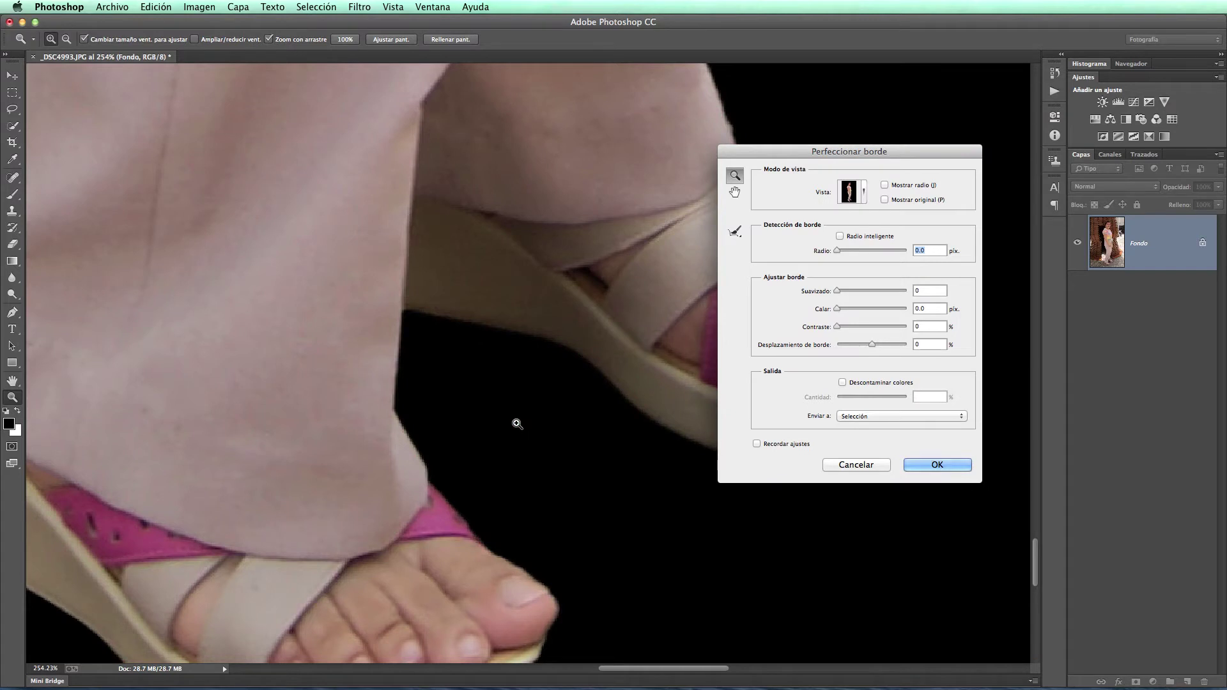
{"action": "mouse_move", "coordinate": [461, 433]}
{"action": "left_mouse_down"}
{"action": "mouse_move", "coordinate": [470, 389]}
{"action": "mouse_move", "coordinate": [627, 446]}
{"action": "left_mouse_up"}
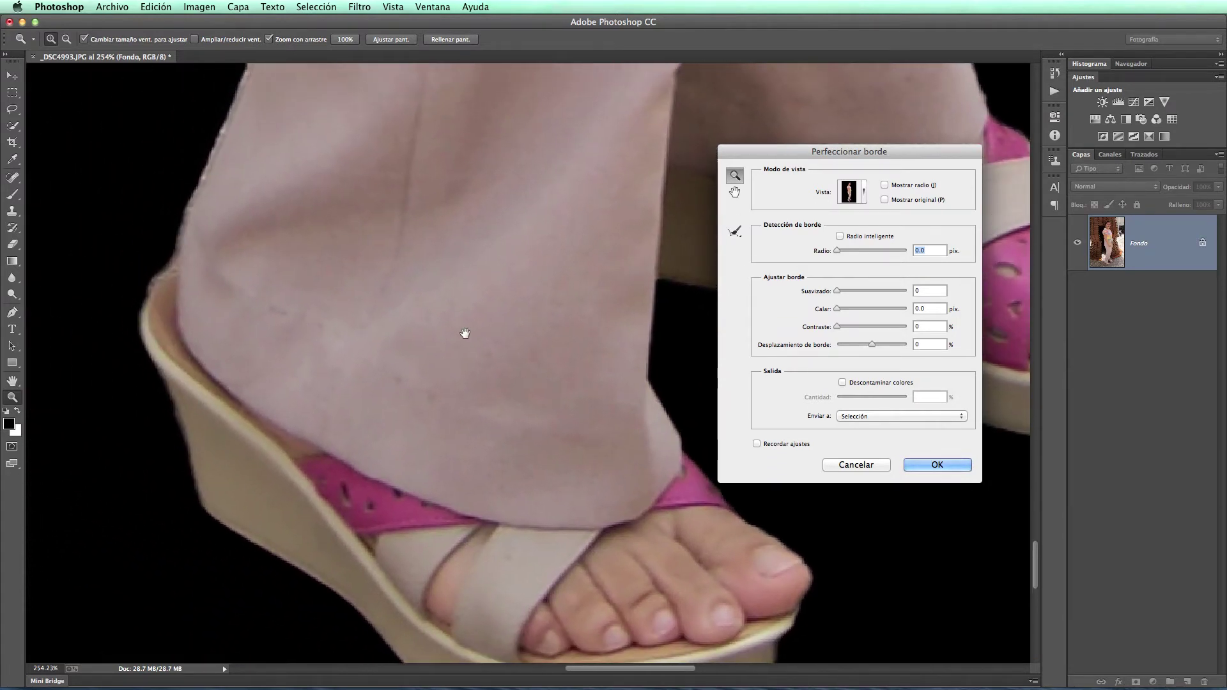
{"action": "left_click_drag", "start_coordinate": [466, 335], "coordinate": [458, 411]}
{"action": "left_click_drag", "start_coordinate": [332, 381], "coordinate": [455, 436]}
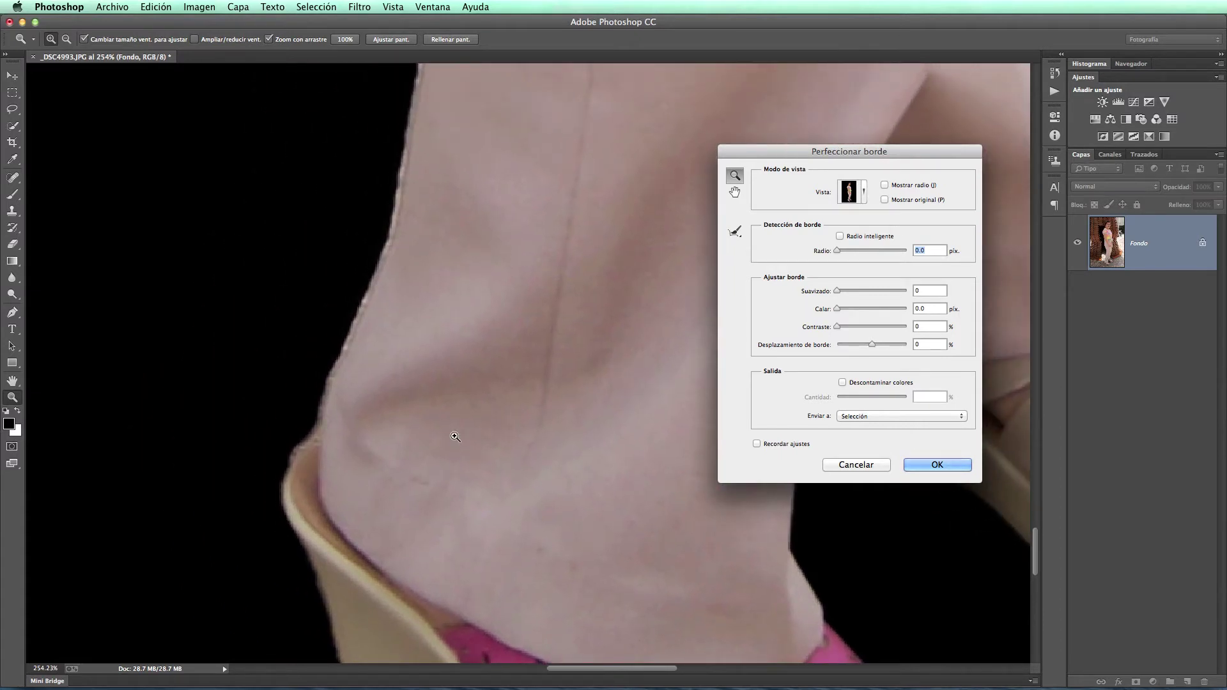
{"action": "key", "text": "w"}
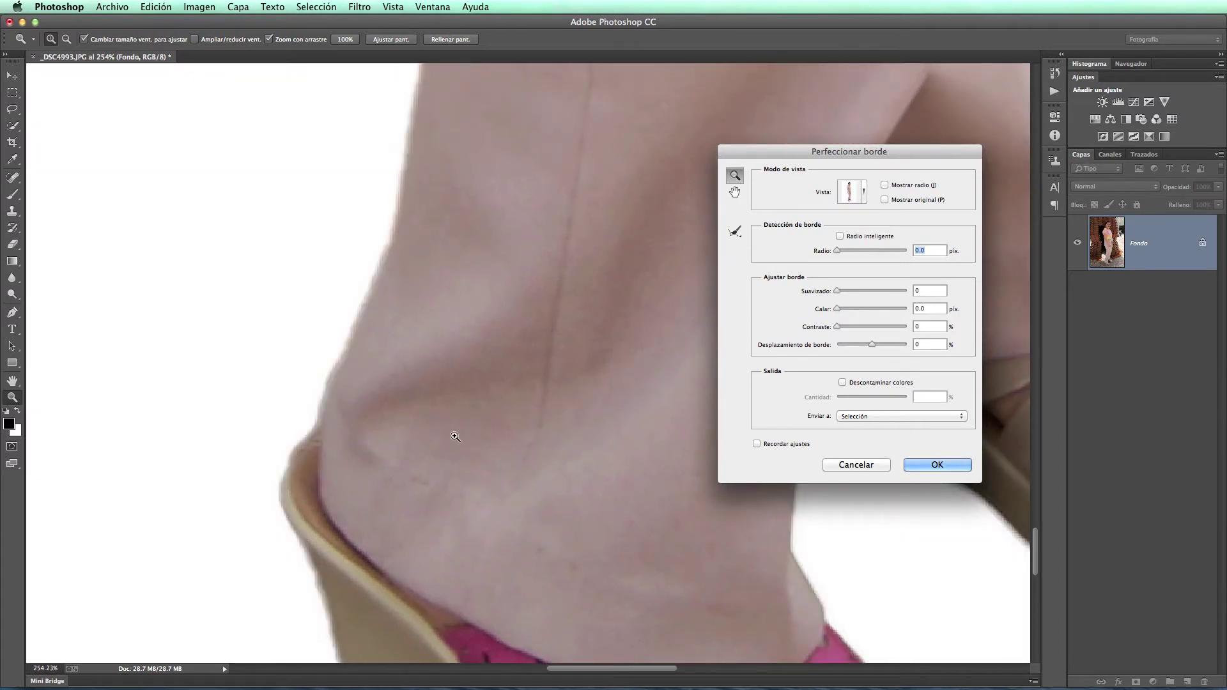
{"action": "key", "text": "l"}
{"action": "key", "text": "k"}
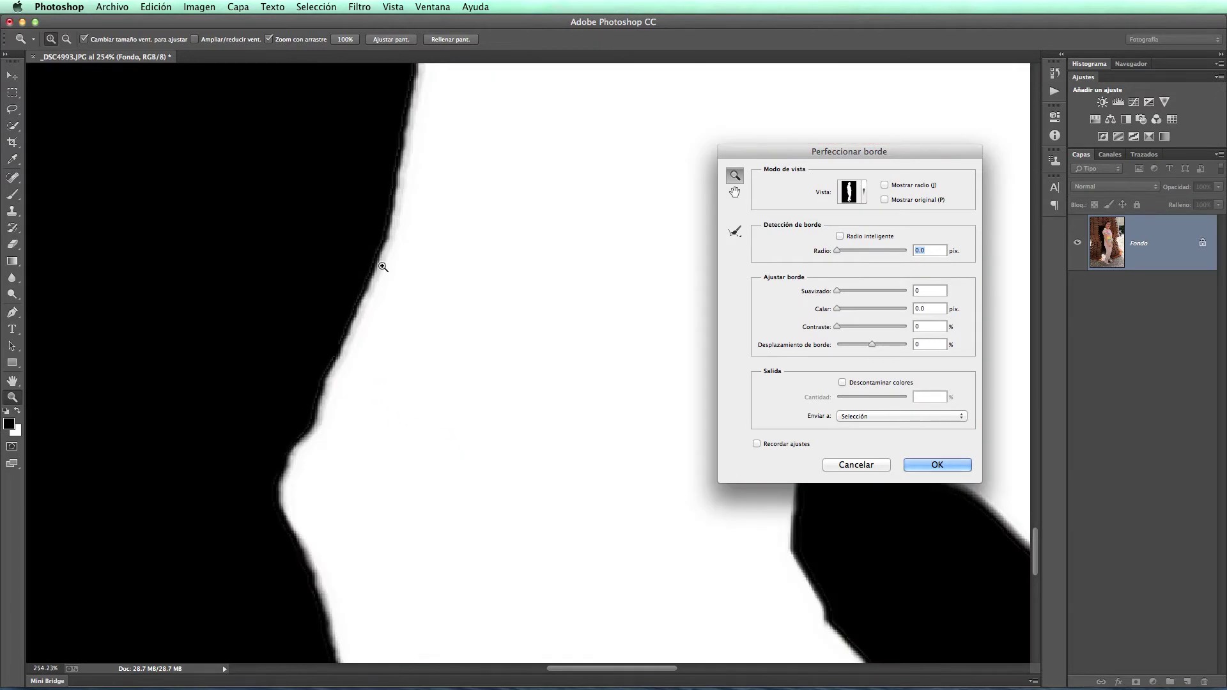
{"action": "key", "text": "l"}
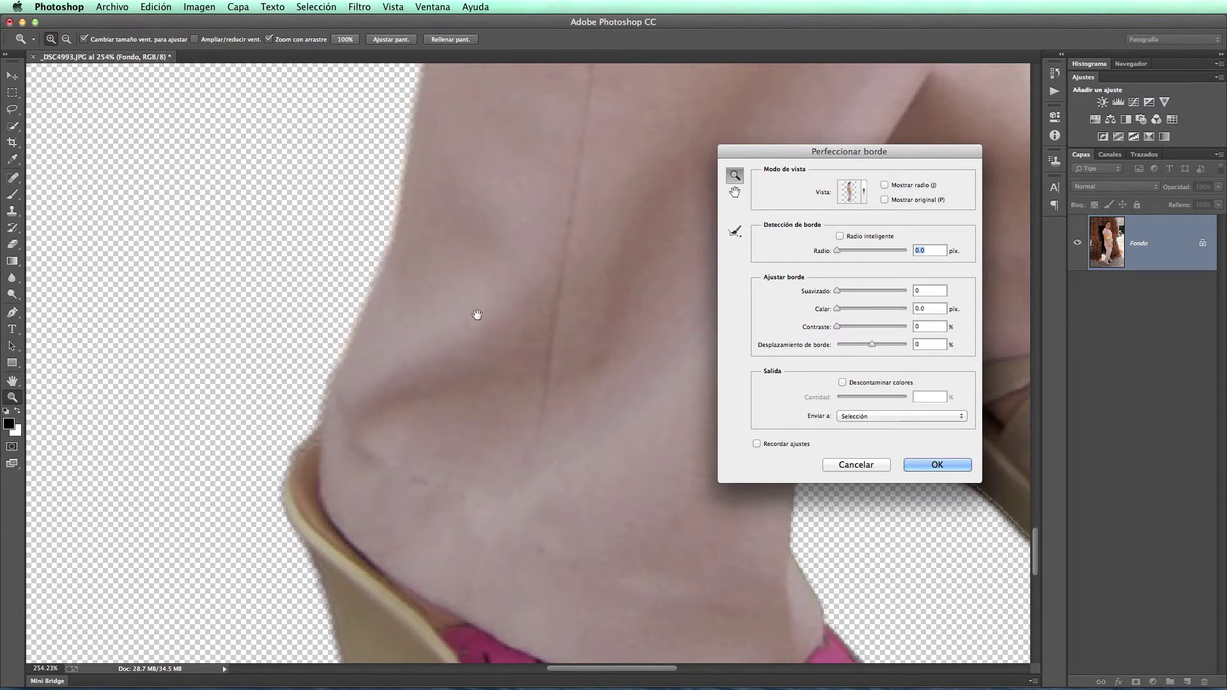
{"action": "left_click_drag", "start_coordinate": [477, 315], "coordinate": [455, 542]}
{"action": "left_click_drag", "start_coordinate": [515, 277], "coordinate": [488, 460]}
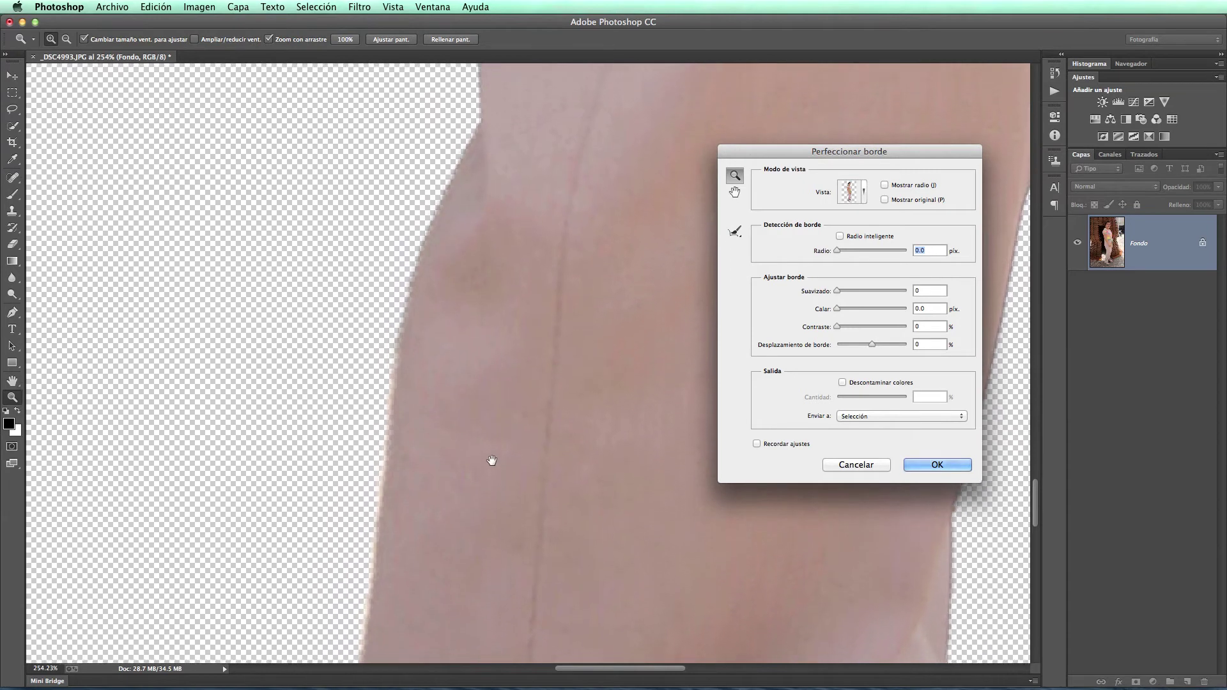
{"action": "key", "text": "r"}
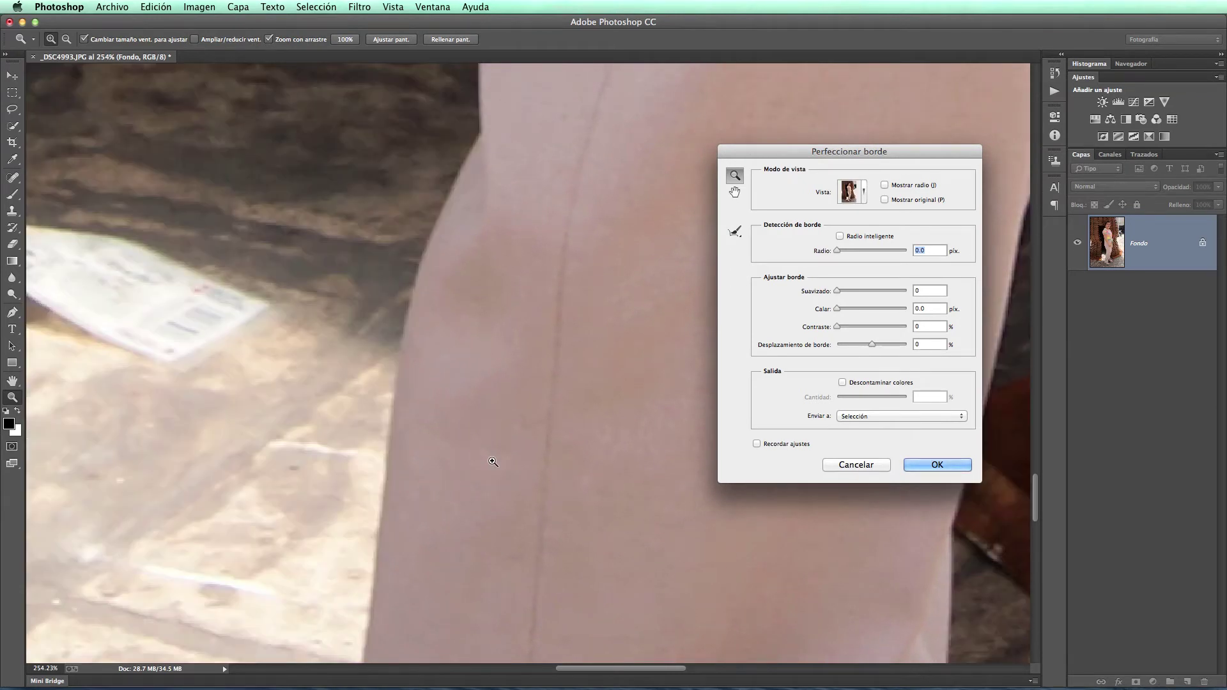
{"action": "key", "text": "m"}
{"action": "key", "text": "o"}
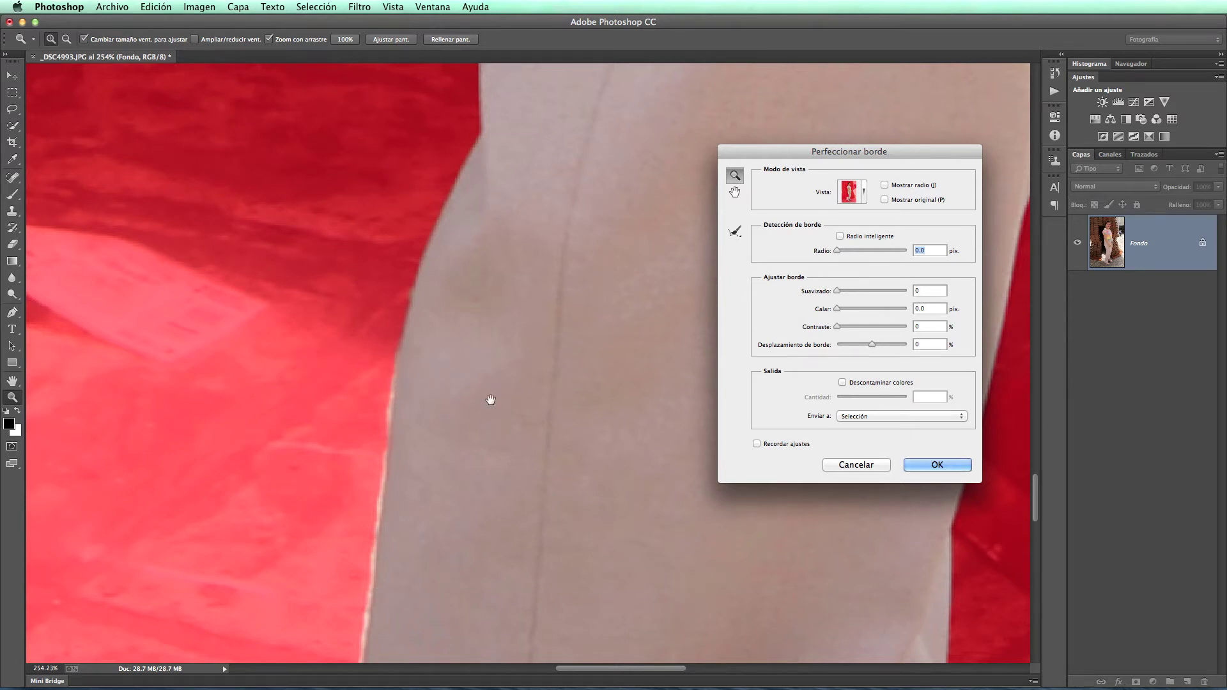
{"action": "mouse_move", "coordinate": [490, 400]}
{"action": "left_mouse_down"}
{"action": "mouse_move", "coordinate": [471, 537]}
{"action": "mouse_move", "coordinate": [529, 370]}
{"action": "mouse_move", "coordinate": [526, 570]}
{"action": "mouse_move", "coordinate": [516, 407]}
{"action": "mouse_move", "coordinate": [521, 447]}
{"action": "mouse_move", "coordinate": [496, 460]}
{"action": "mouse_move", "coordinate": [460, 392]}
{"action": "mouse_move", "coordinate": [485, 509]}
{"action": "mouse_move", "coordinate": [477, 452]}
{"action": "left_mouse_up"}
{"action": "left_click_drag", "start_coordinate": [452, 320], "coordinate": [468, 483]}
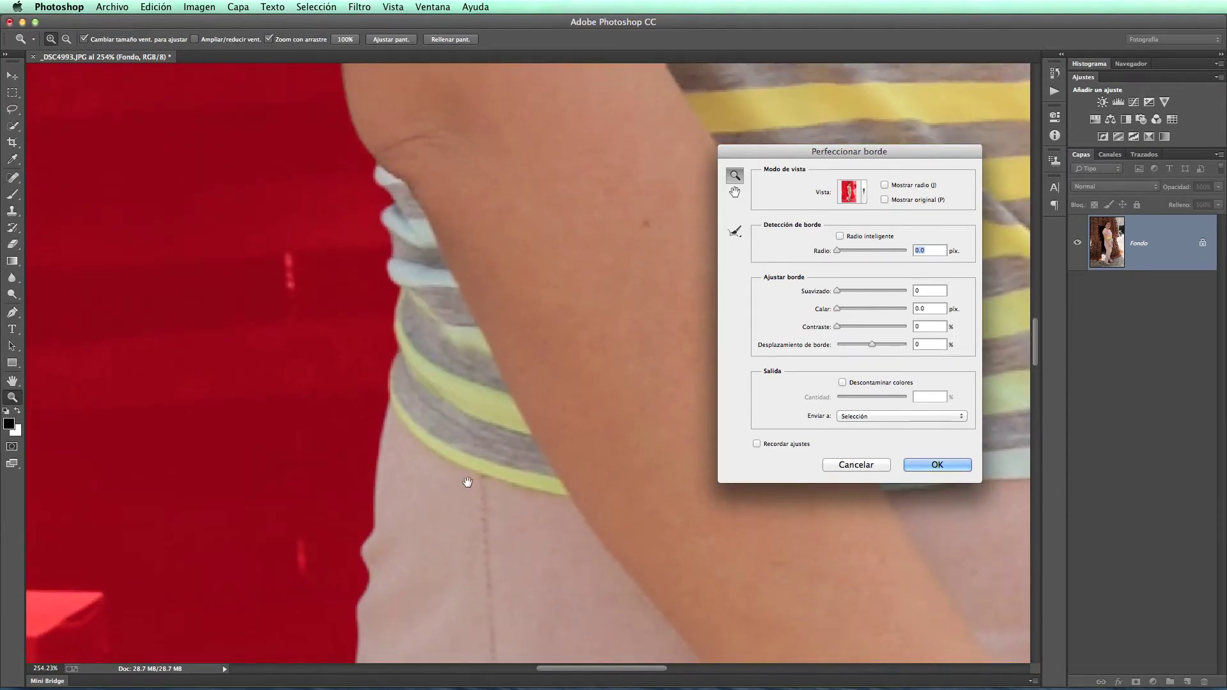
{"action": "left_click_drag", "start_coordinate": [411, 307], "coordinate": [466, 466]}
{"action": "left_click_drag", "start_coordinate": [452, 282], "coordinate": [482, 433]}
{"action": "left_click_drag", "start_coordinate": [397, 241], "coordinate": [432, 437]}
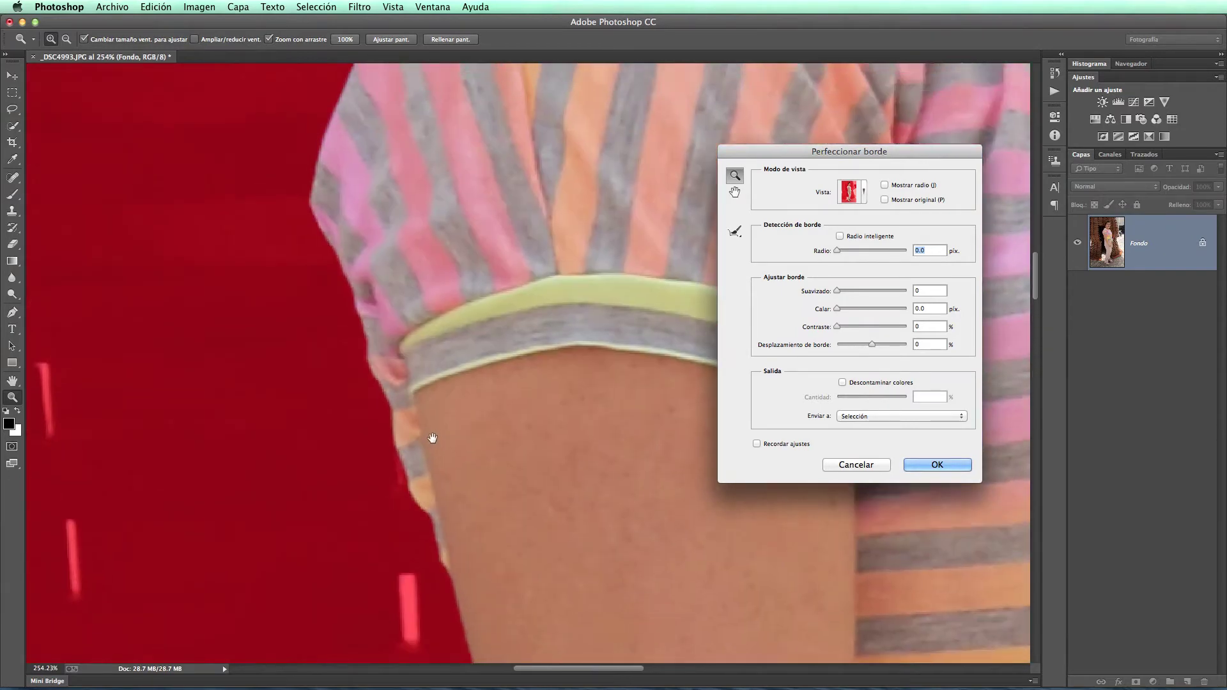
{"action": "left_click_drag", "start_coordinate": [441, 281], "coordinate": [446, 364]}
{"action": "left_click_drag", "start_coordinate": [424, 307], "coordinate": [425, 387]}
{"action": "mouse_move", "coordinate": [473, 281]}
{"action": "left_mouse_down"}
{"action": "mouse_move", "coordinate": [477, 365]}
{"action": "mouse_move", "coordinate": [484, 351]}
{"action": "mouse_move", "coordinate": [462, 398]}
{"action": "left_mouse_up"}
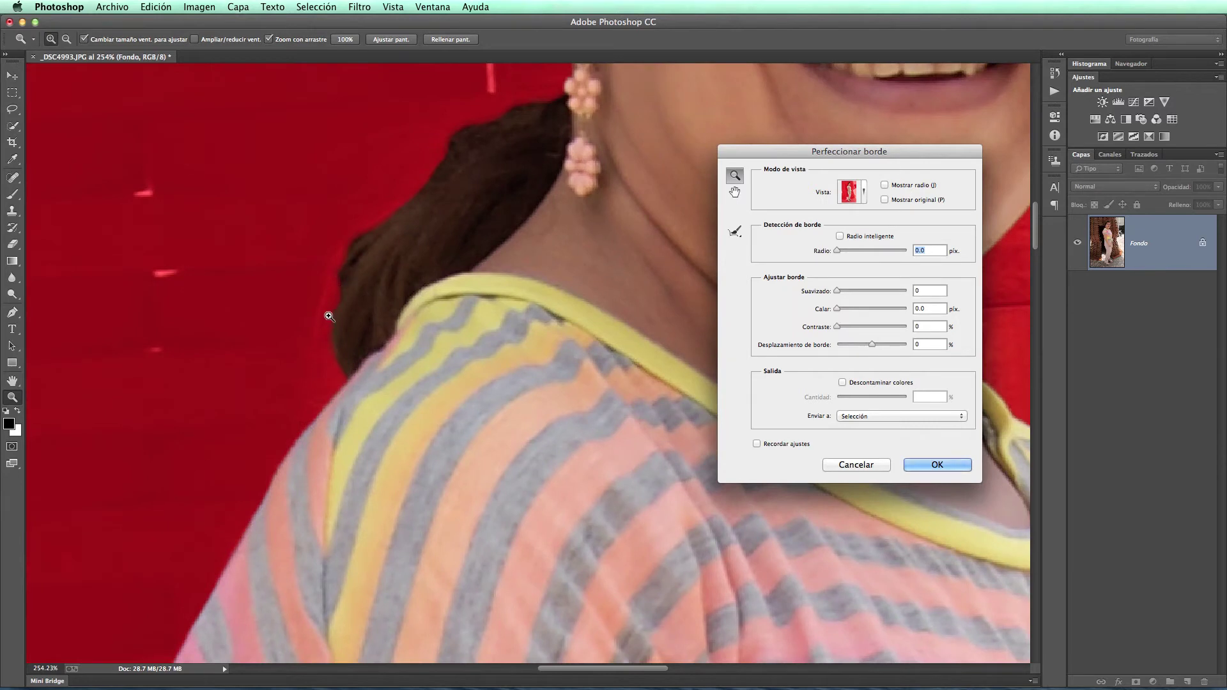
{"action": "left_click_drag", "start_coordinate": [447, 281], "coordinate": [438, 392]}
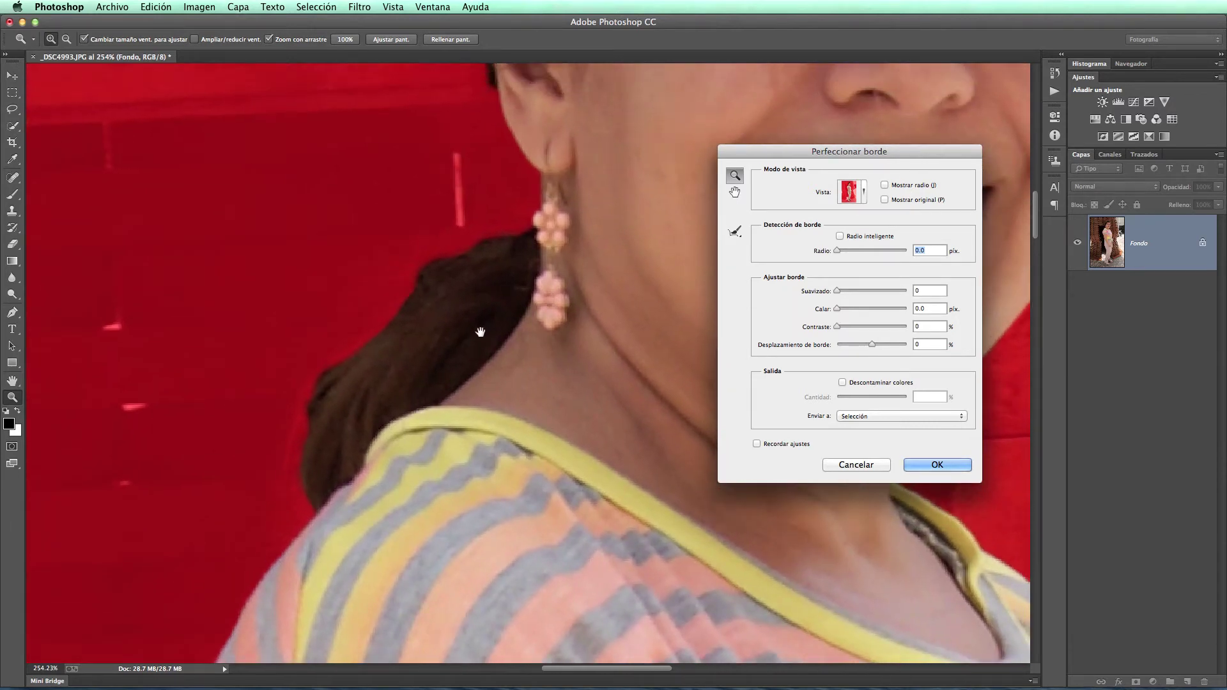
{"action": "left_click_drag", "start_coordinate": [480, 328], "coordinate": [358, 491]}
{"action": "left_click_drag", "start_coordinate": [447, 342], "coordinate": [414, 490]}
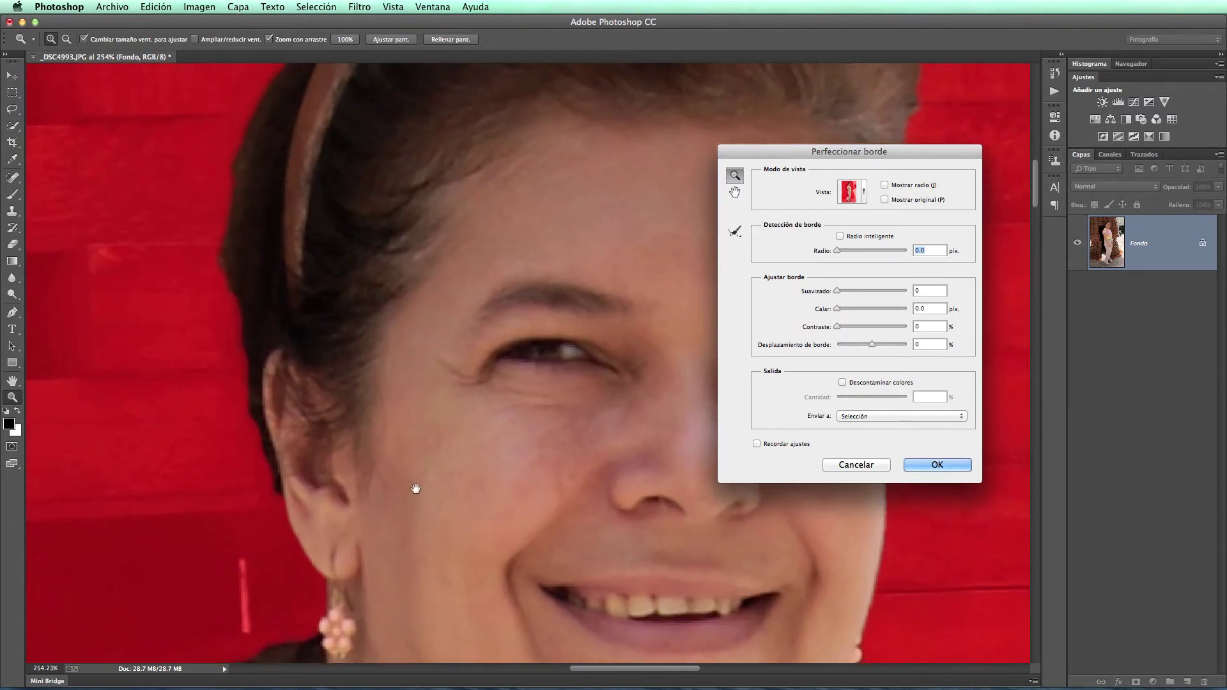
{"action": "left_click_drag", "start_coordinate": [430, 241], "coordinate": [394, 428]}
{"action": "mouse_move", "coordinate": [438, 343]}
{"action": "left_mouse_down"}
{"action": "mouse_move", "coordinate": [317, 364]}
{"action": "mouse_move", "coordinate": [288, 241]}
{"action": "left_mouse_up"}
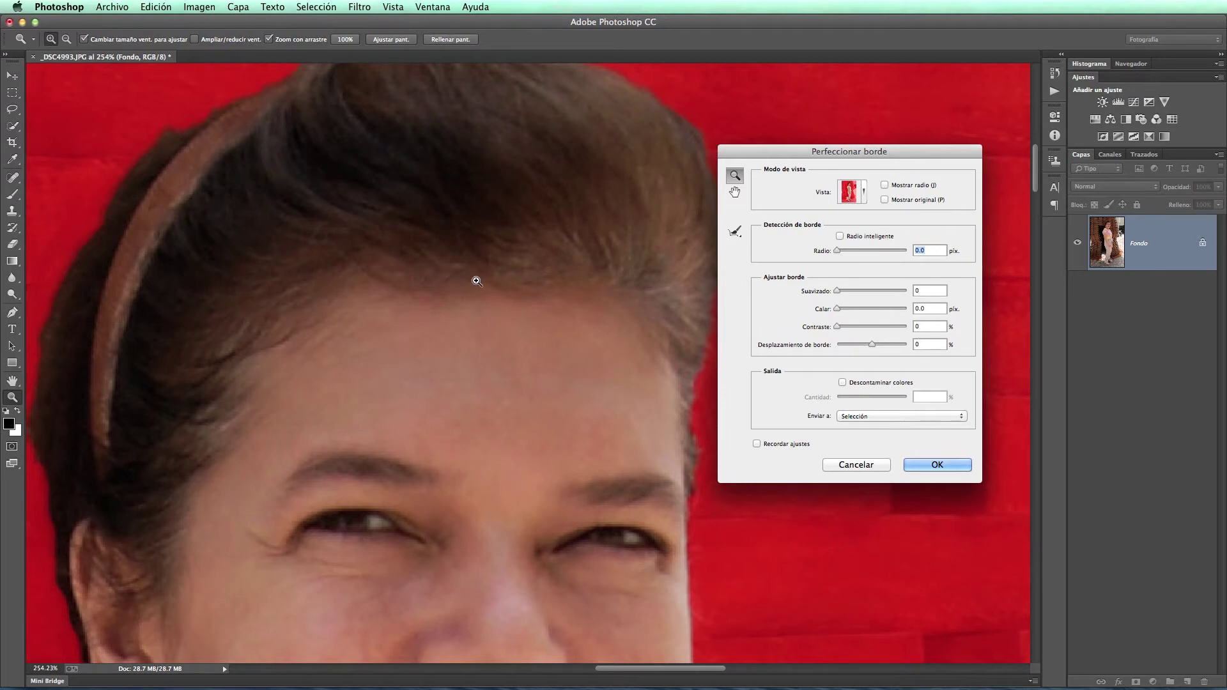
{"action": "mouse_move", "coordinate": [496, 279]}
{"action": "left_mouse_down"}
{"action": "mouse_move", "coordinate": [389, 285]}
{"action": "mouse_move", "coordinate": [430, 254]}
{"action": "left_mouse_up"}
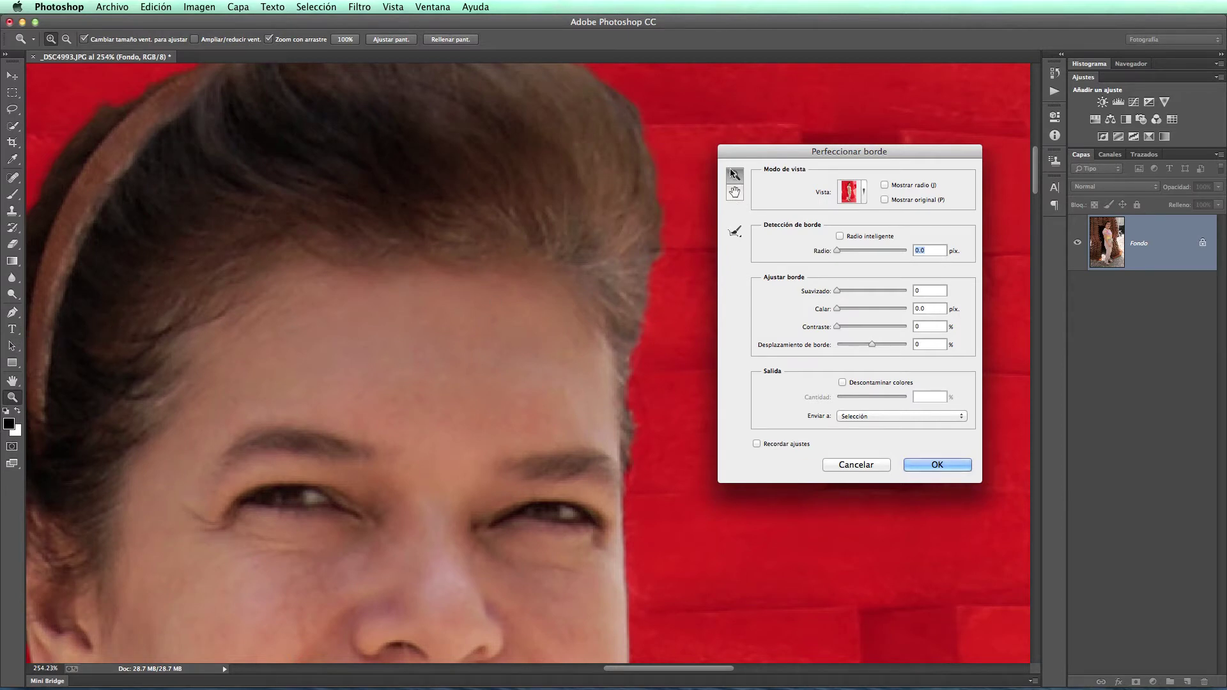
{"action": "double_click", "coordinate": [735, 194]}
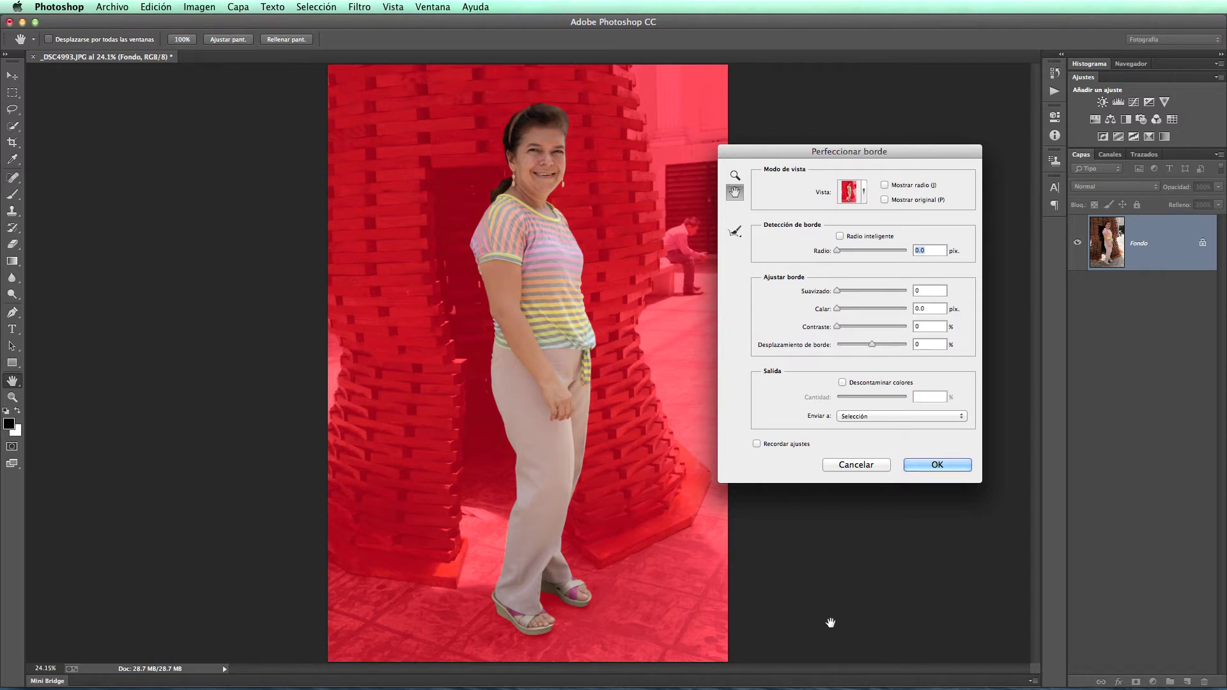
Step: Toggle the original photo against the Overlay, On Black and On White previews
{"action": "key", "text": "p"}
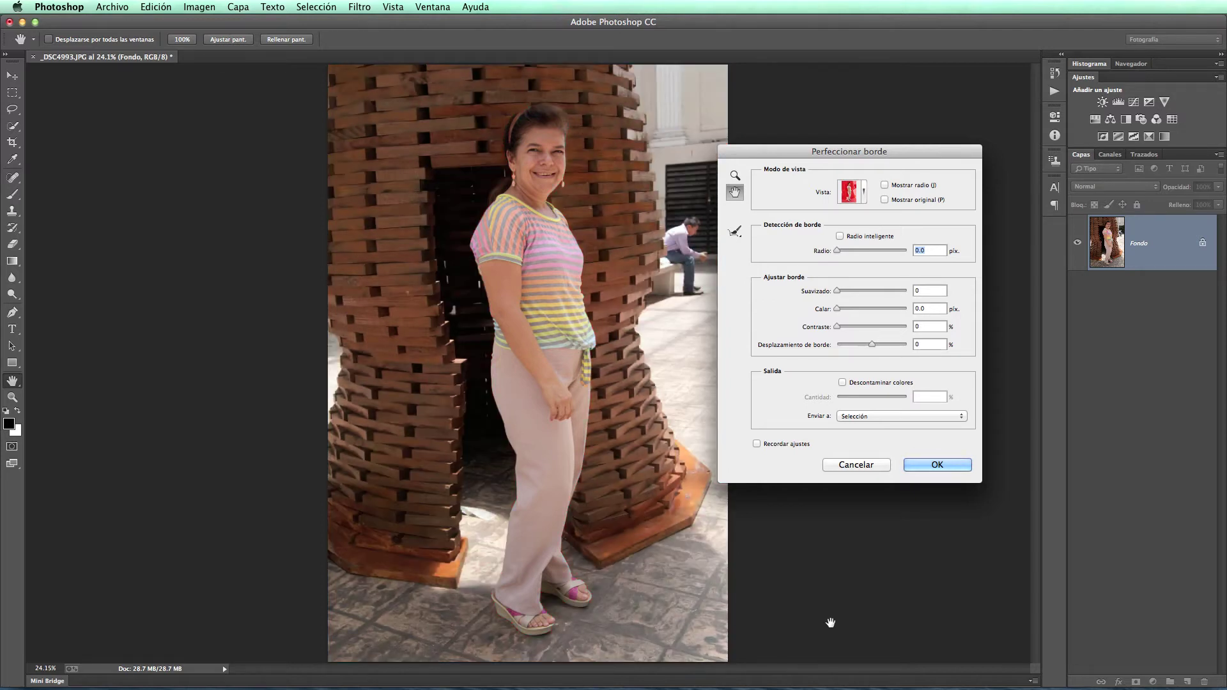
{"action": "key", "text": "p"}
{"action": "key", "text": "p"}
{"action": "key", "text": "p"}
{"action": "key", "text": "p"}
{"action": "key", "text": "p"}
{"action": "key", "text": "p"}
{"action": "key", "text": "b"}
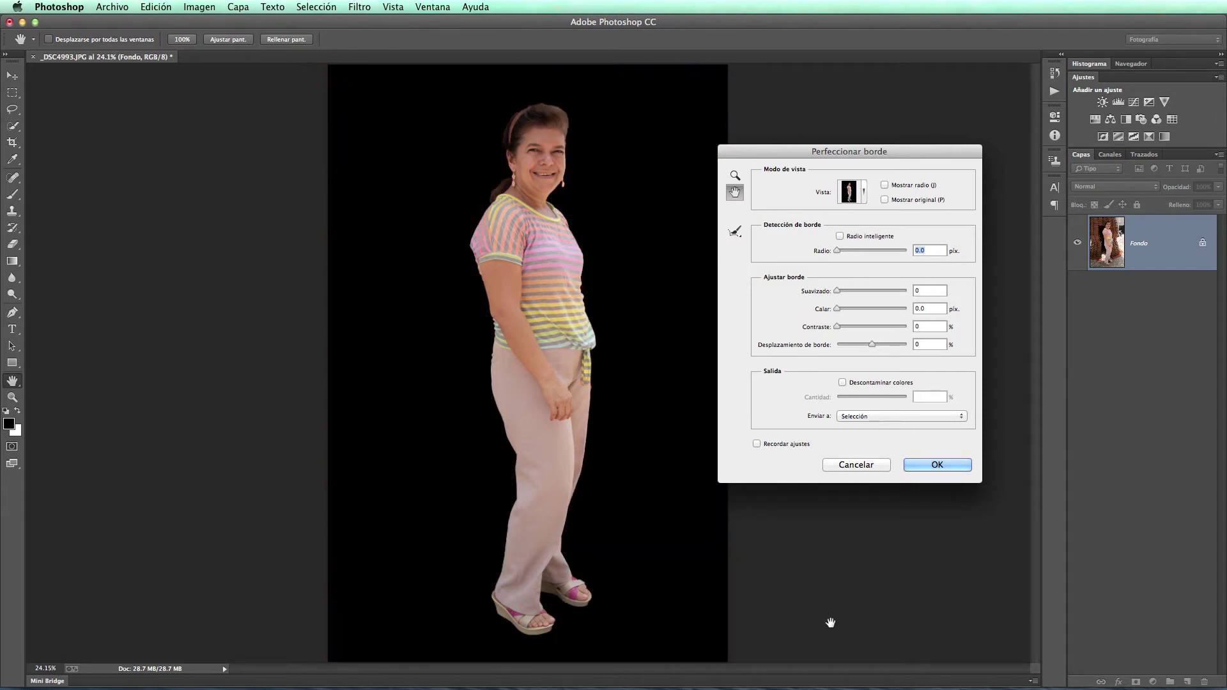
{"action": "key", "text": "p"}
{"action": "key", "text": "p"}
{"action": "key", "text": "p"}
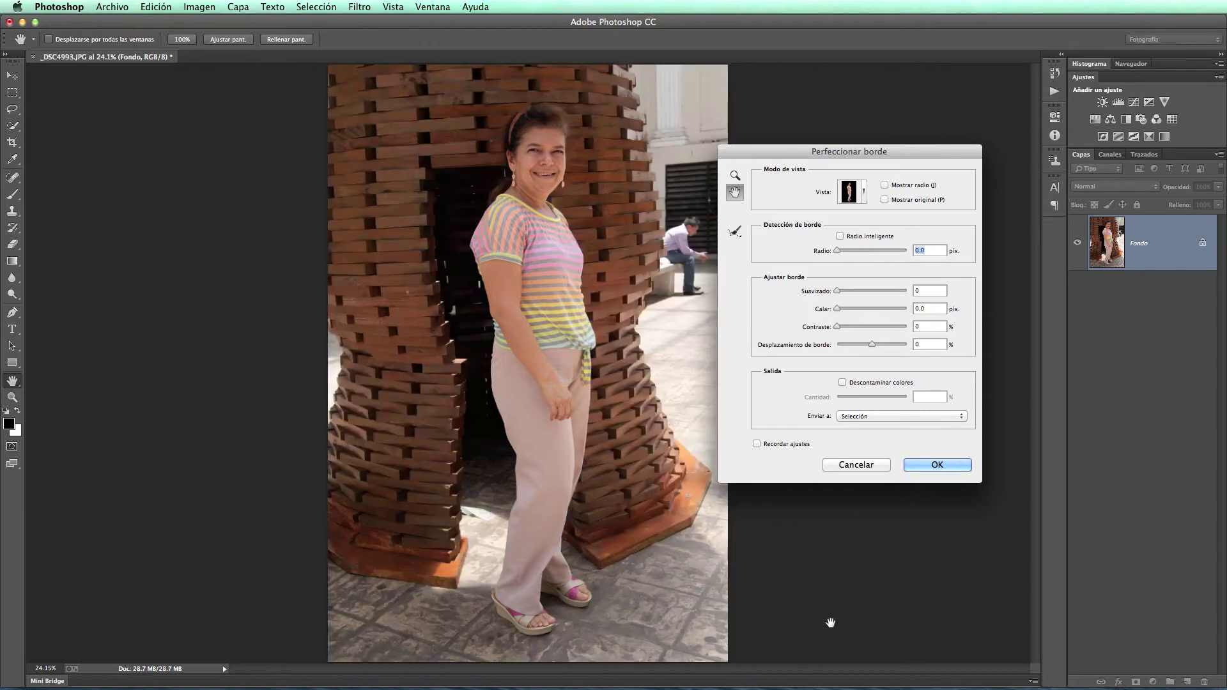
{"action": "key", "text": "p"}
{"action": "key", "text": "p"}
{"action": "key", "text": "p"}
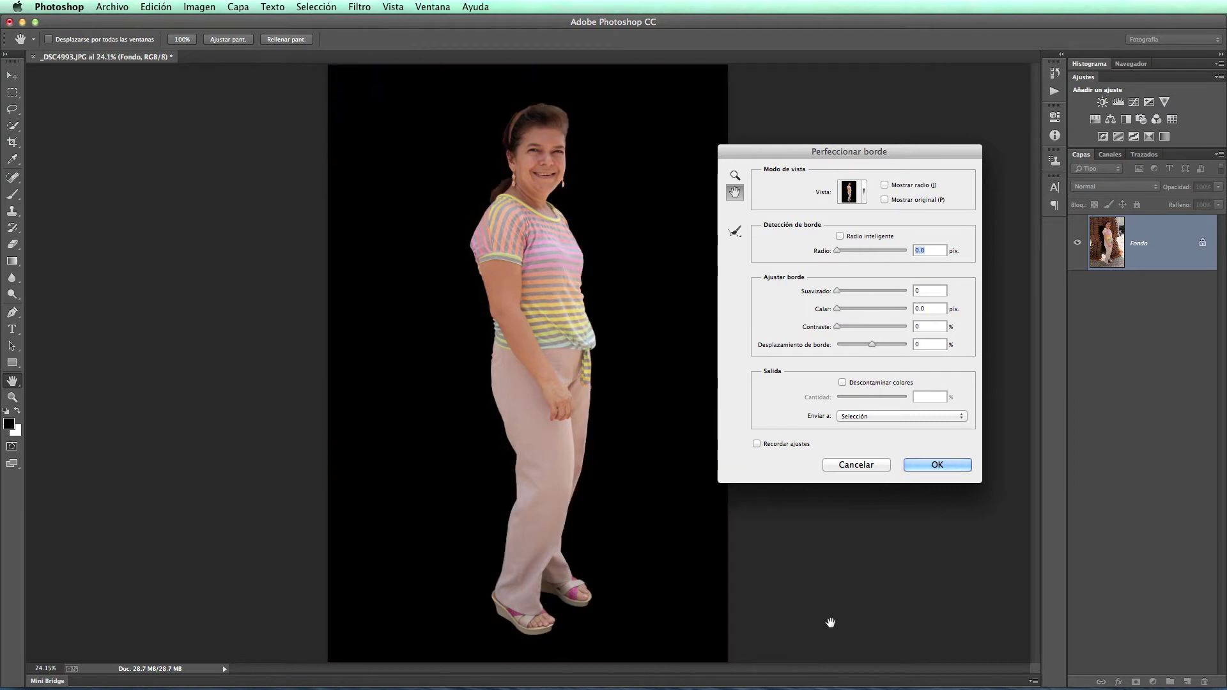
{"action": "key", "text": "p"}
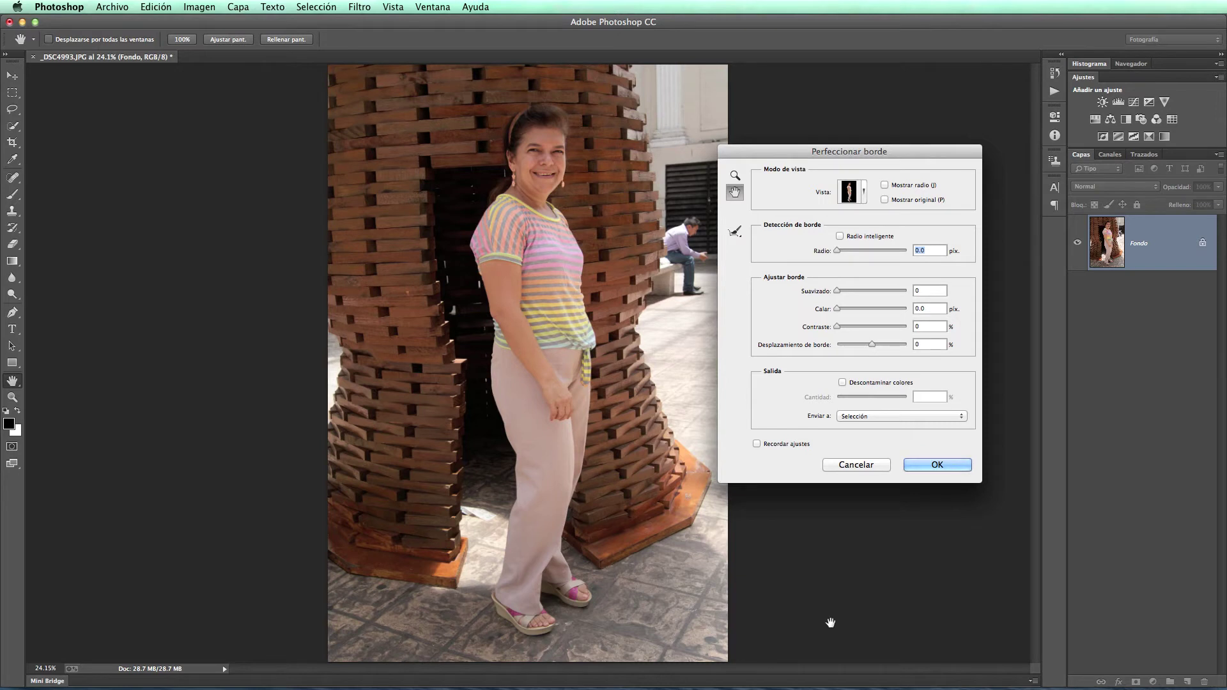
{"action": "key", "text": "w"}
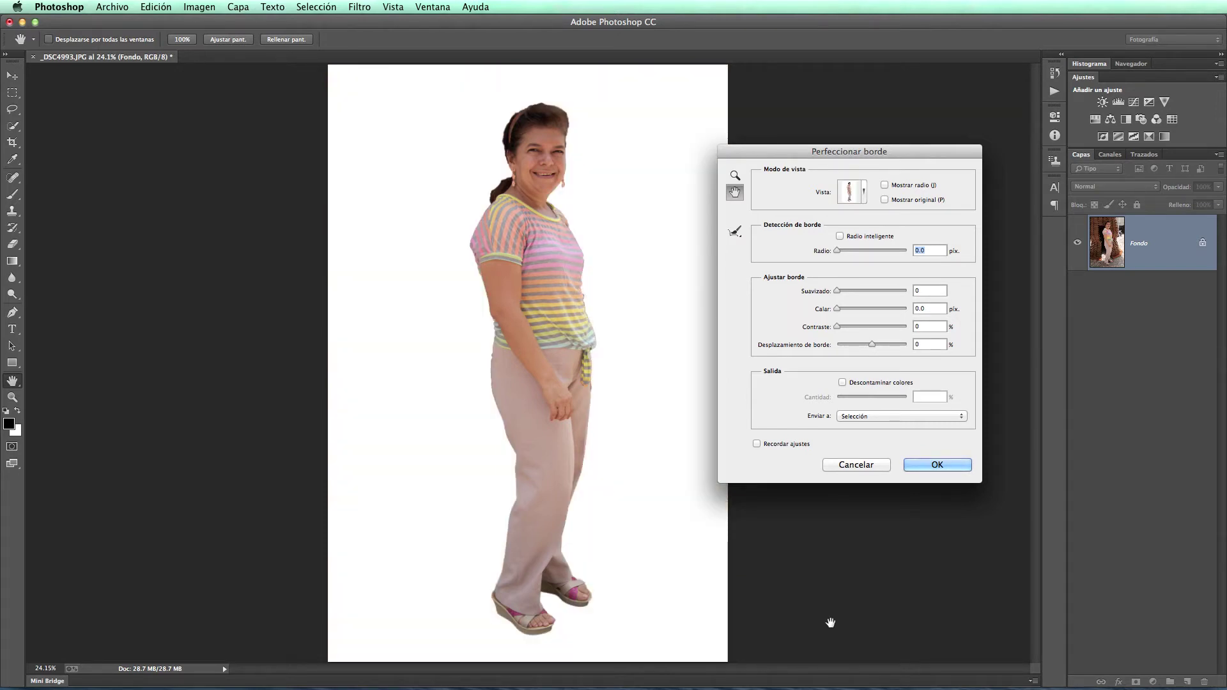
{"action": "key", "text": "p"}
{"action": "key", "text": "x"}
{"action": "key", "text": "x"}
{"action": "key", "text": "x"}
Step: Cycle through Black & White, Overlay, black and white views, ending on the On Layers transparency view
{"action": "key", "text": "k"}
{"action": "key", "text": "l"}
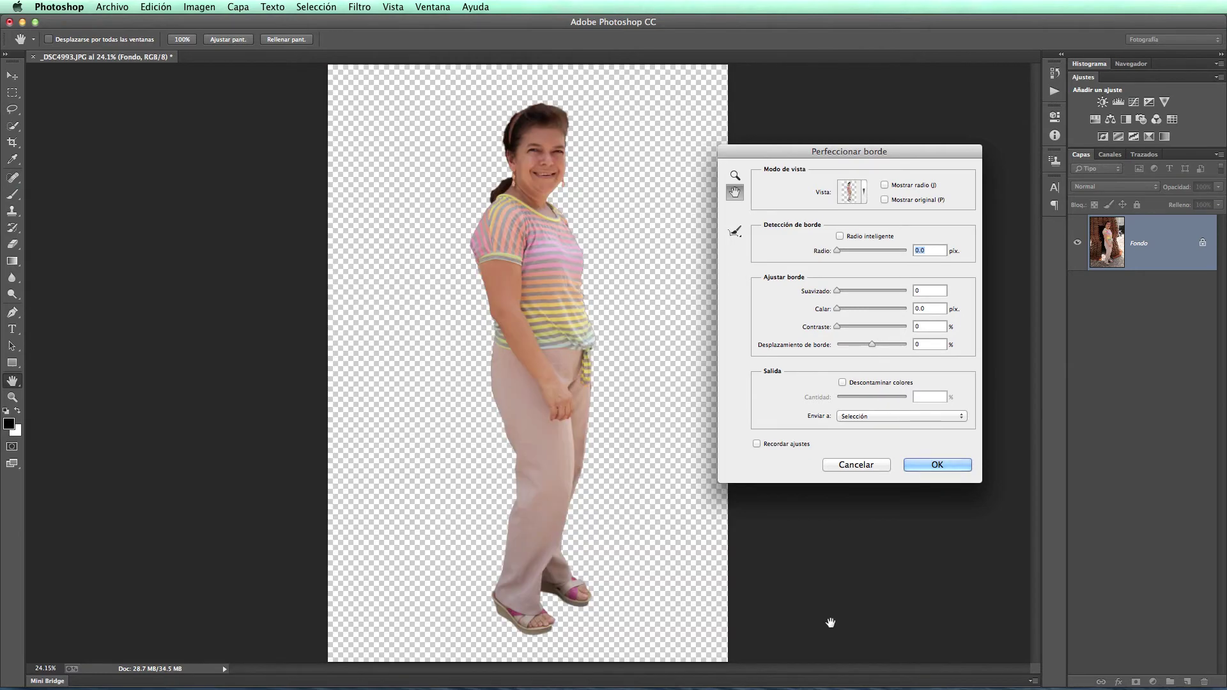
{"action": "key", "text": "x"}
{"action": "key", "text": "v"}
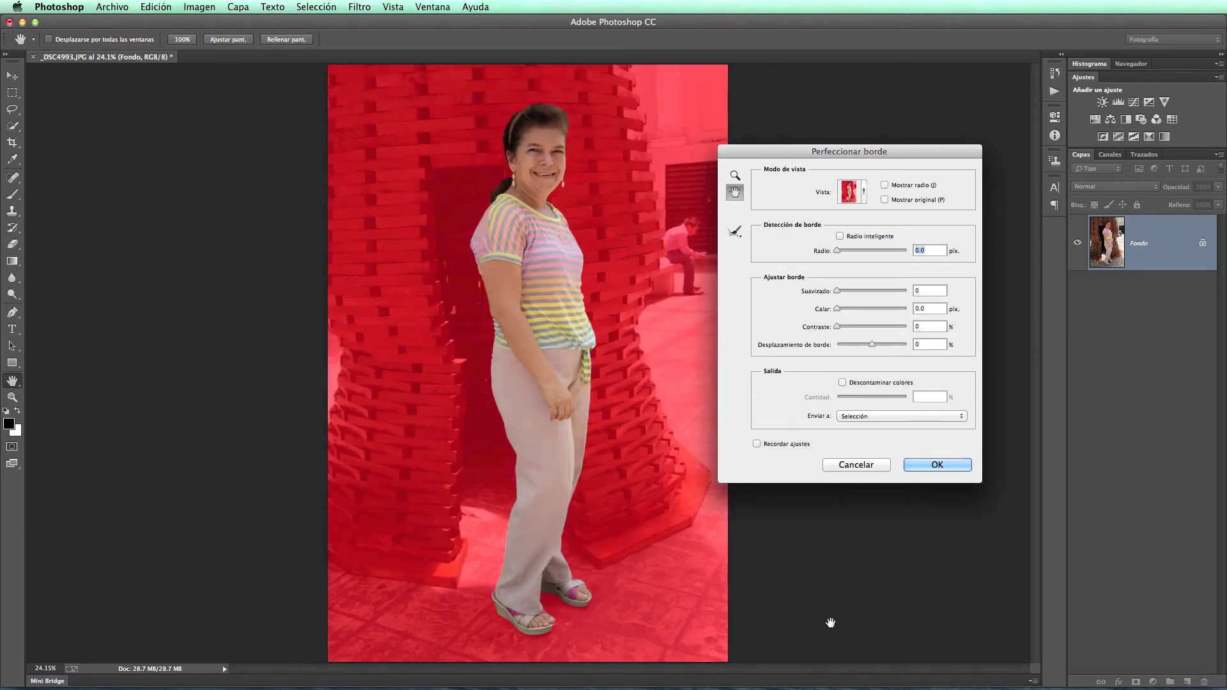
{"action": "key", "text": "b"}
{"action": "key", "text": "w"}
{"action": "key", "text": "k"}
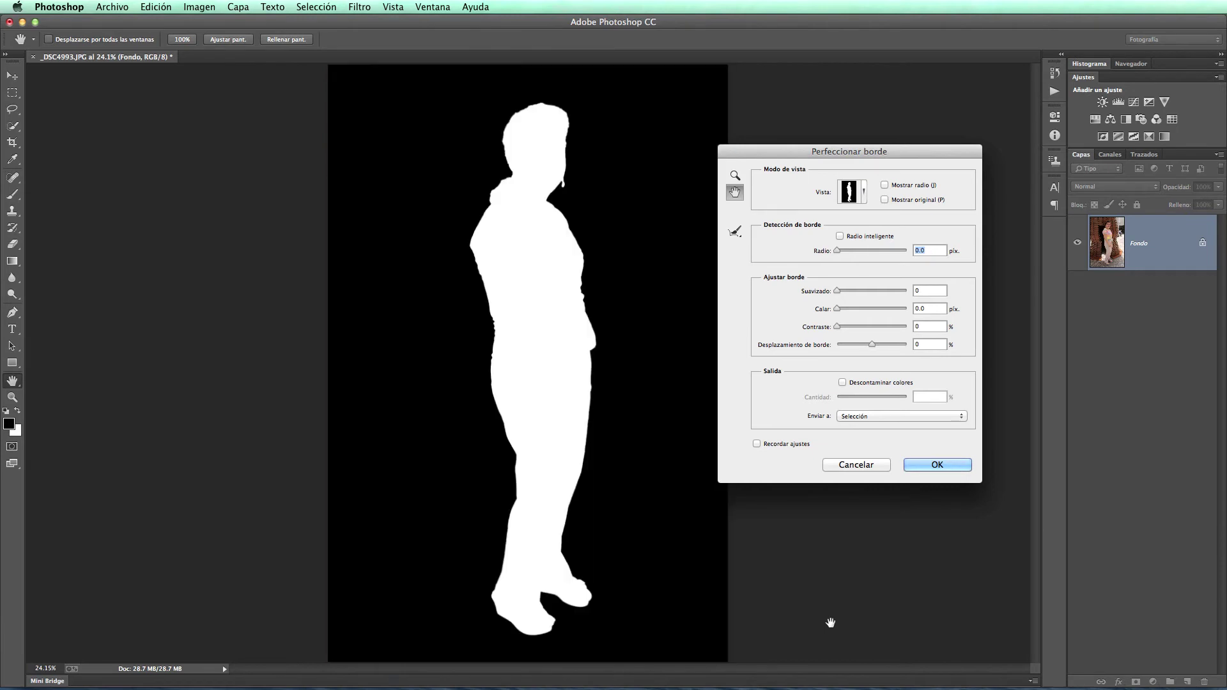
{"action": "key", "text": "l"}
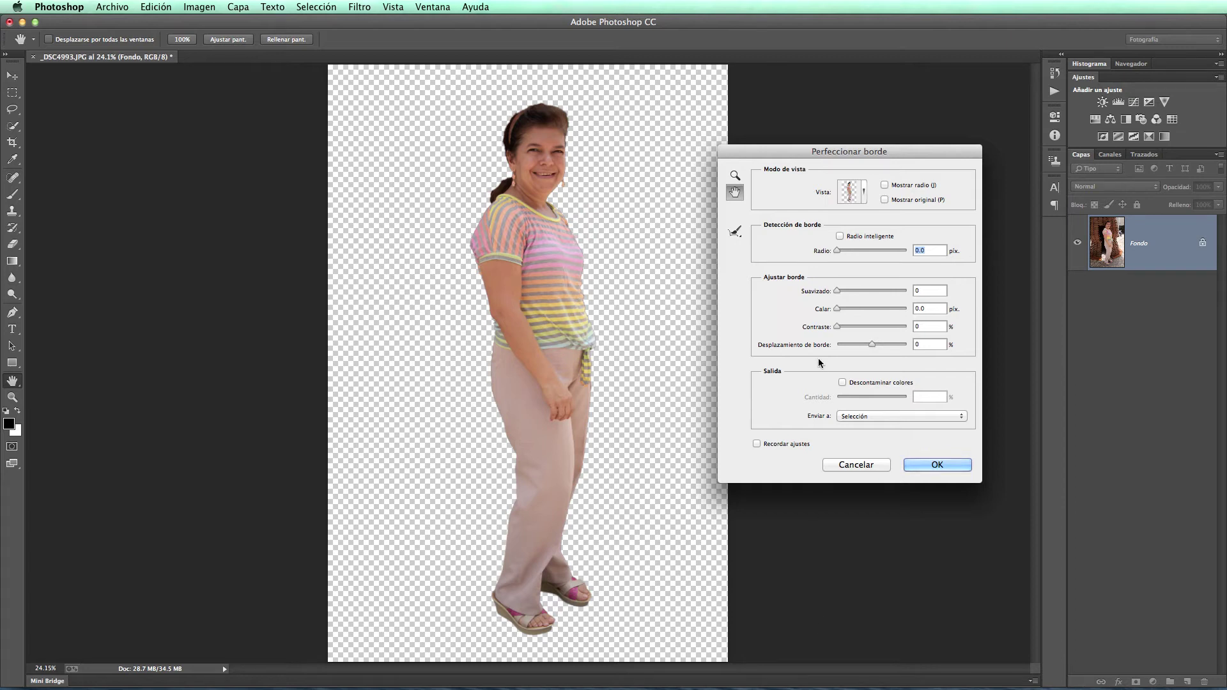
Step: Toggle Radio inteligente and preview the selection as Marching Ants and Overlay from the View list
{"action": "left_click", "coordinate": [840, 236]}
{"action": "left_click", "coordinate": [841, 238]}
{"action": "left_click", "coordinate": [863, 192]}
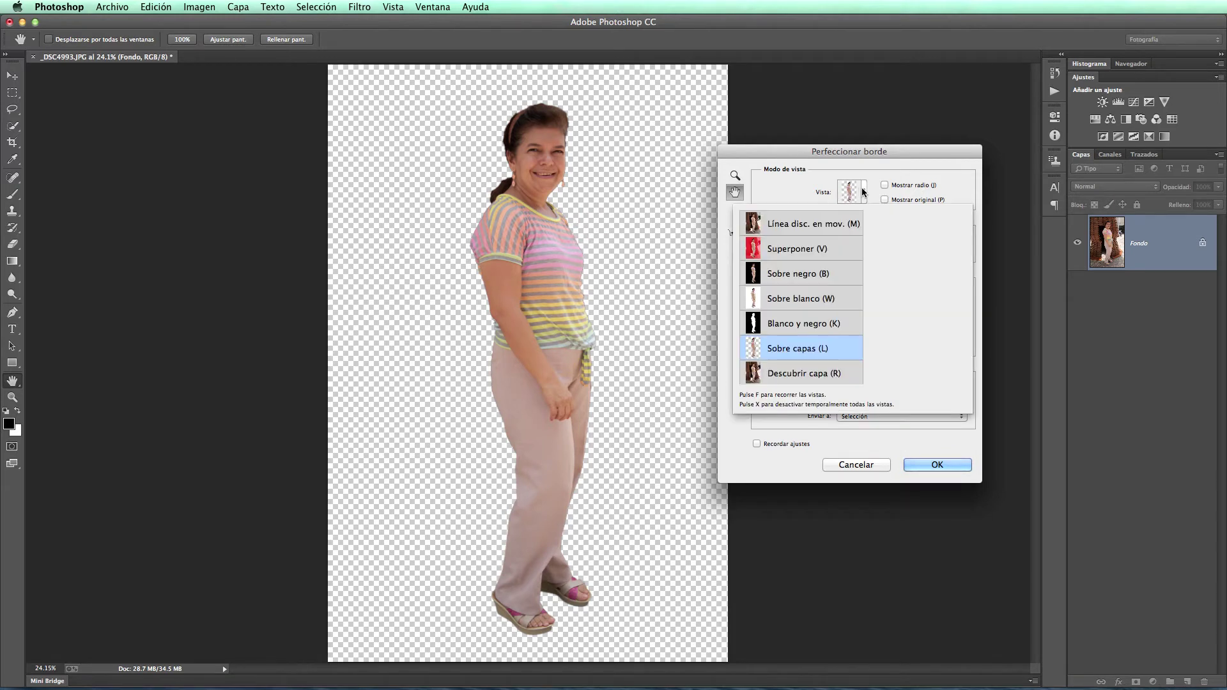
{"action": "key", "text": "m"}
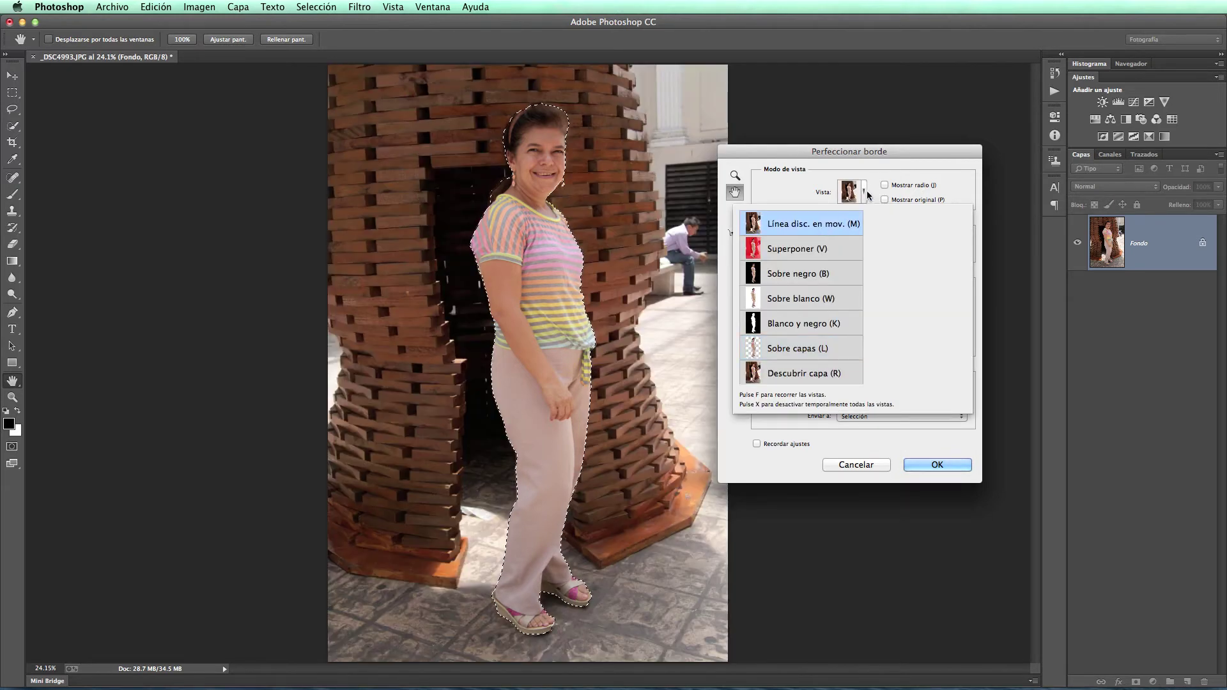
{"action": "key", "text": "Return"}
{"action": "left_click", "coordinate": [863, 192]}
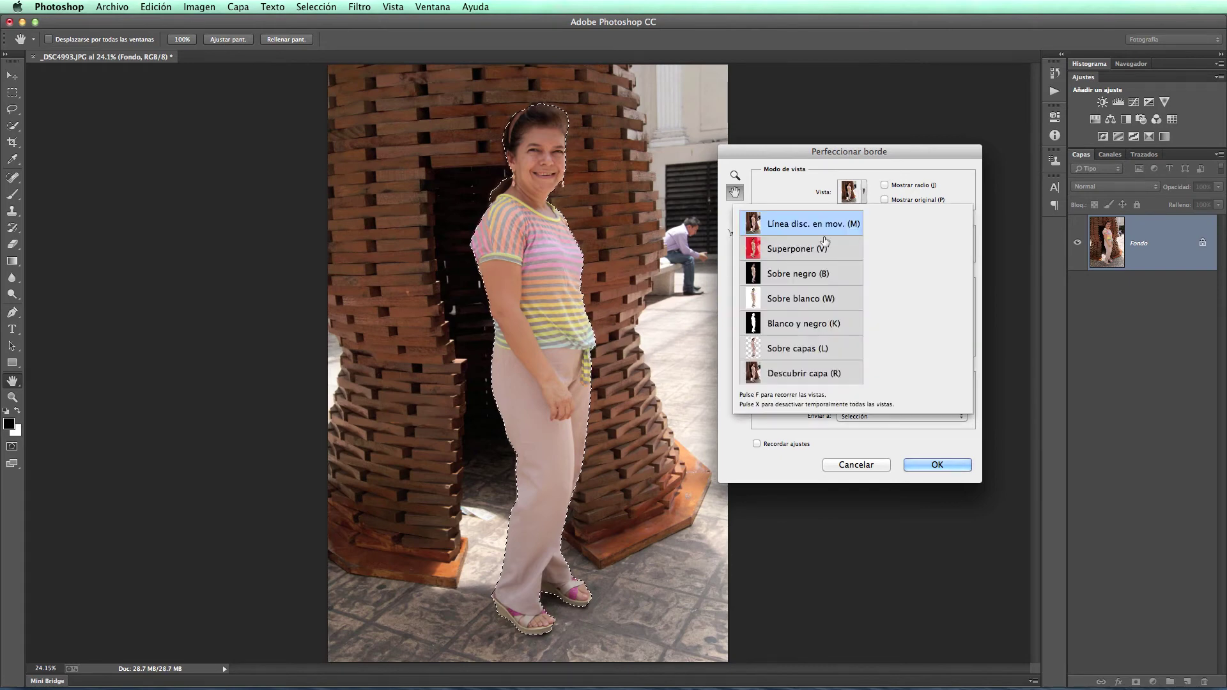
{"action": "left_click", "coordinate": [865, 195]}
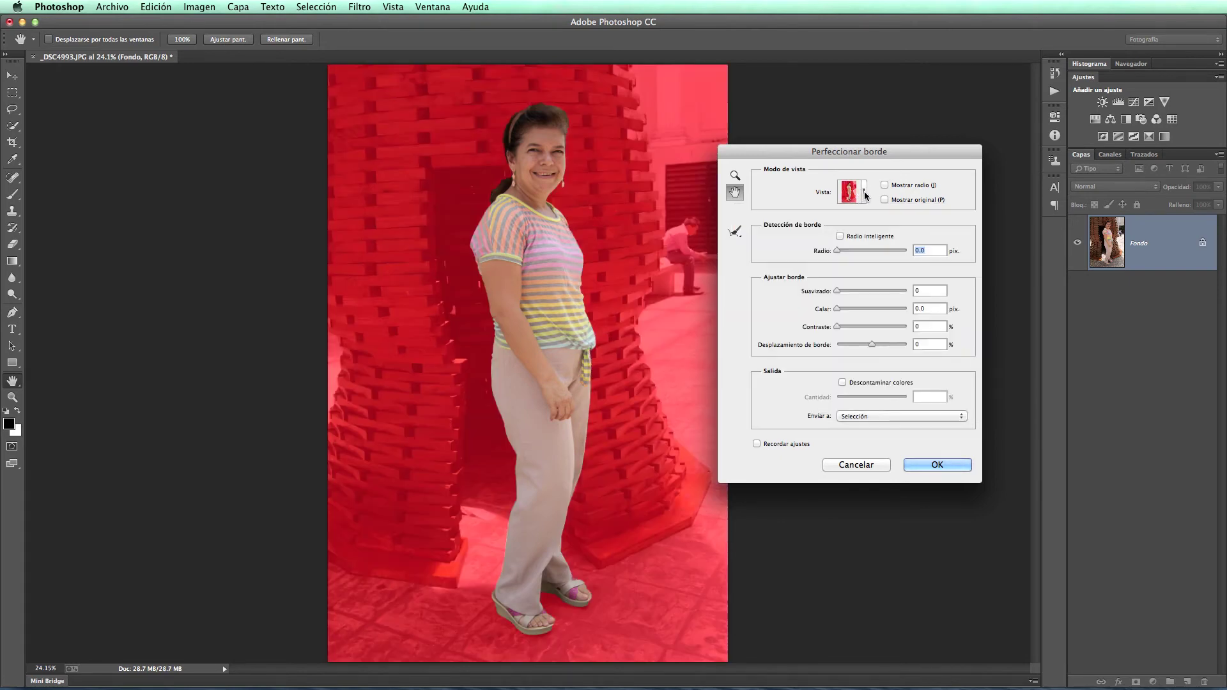
Step: Preview On Black and On White, then return to the On Layers transparency view
{"action": "left_click", "coordinate": [866, 195]}
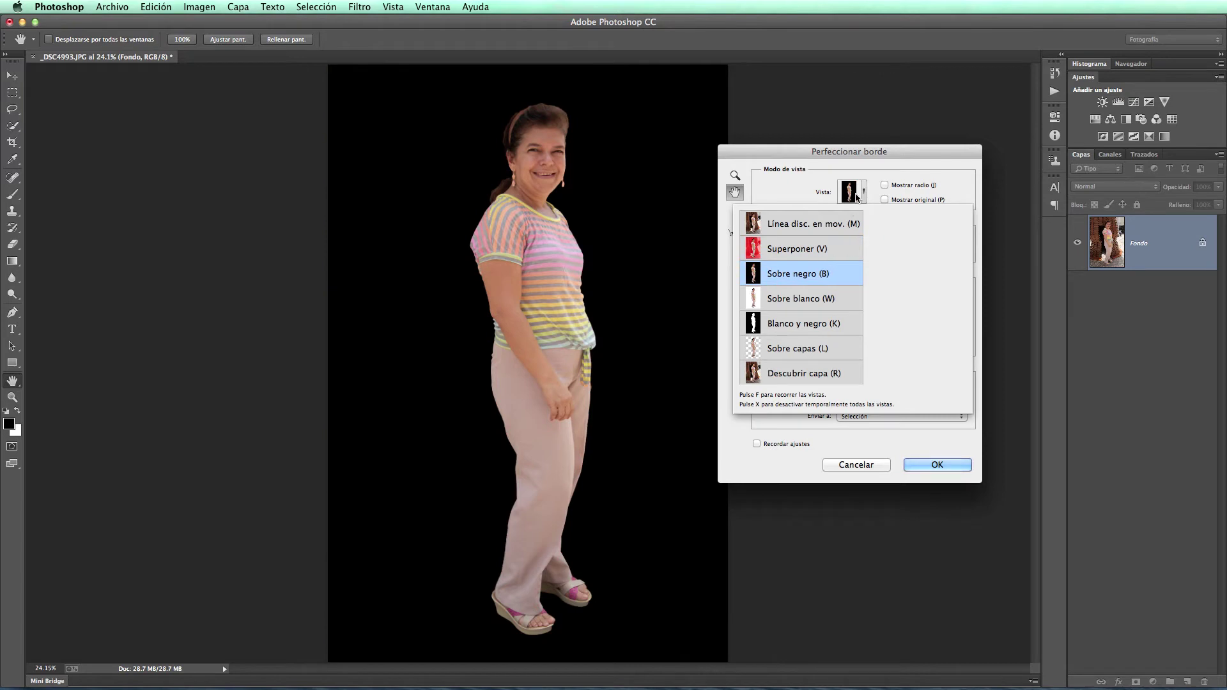
{"action": "left_click", "coordinate": [858, 197]}
{"action": "left_click", "coordinate": [853, 202]}
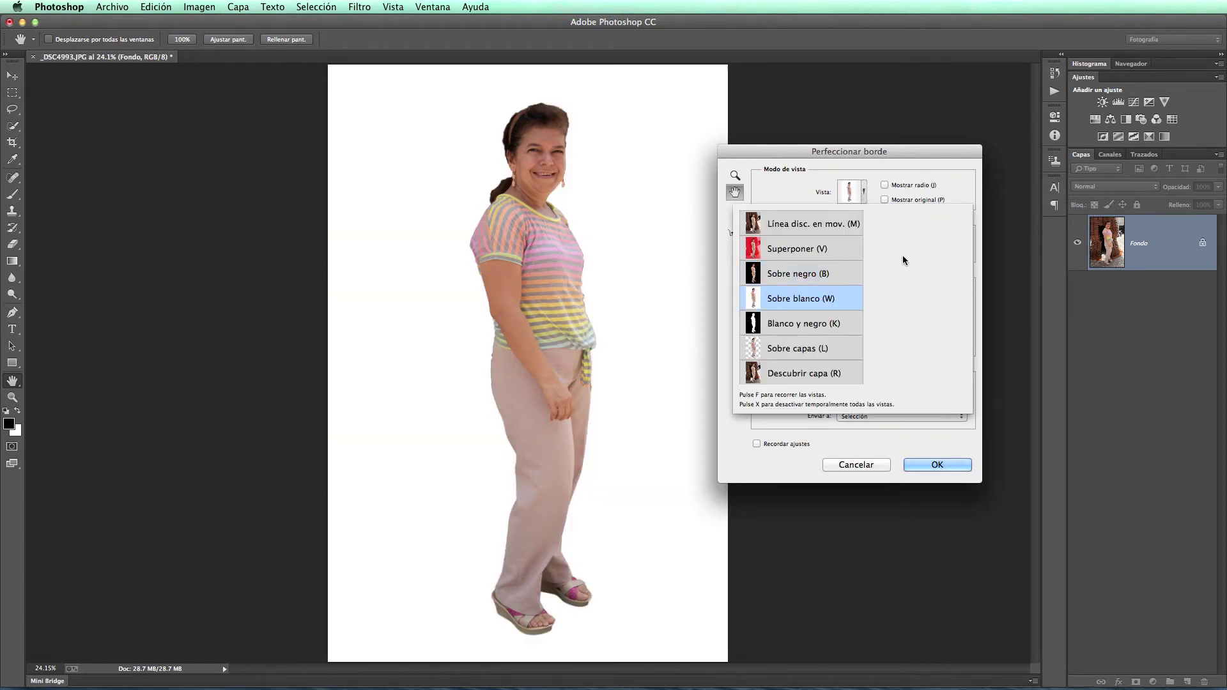
{"action": "left_click", "coordinate": [863, 191]}
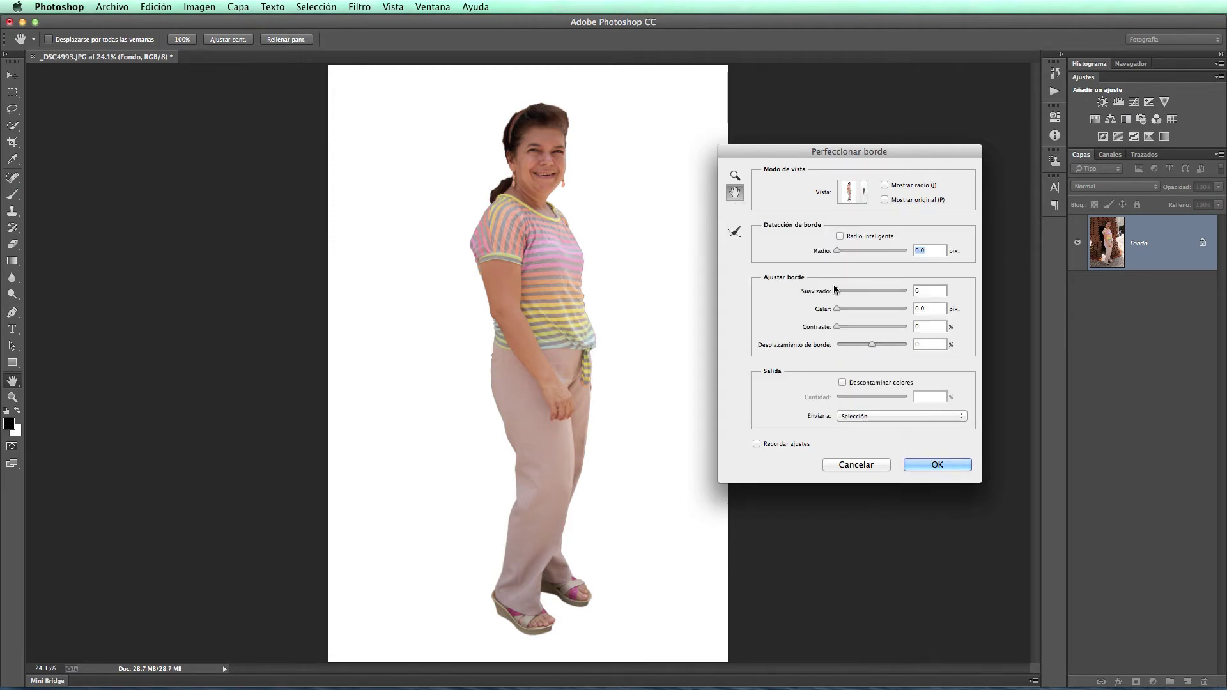
{"action": "key", "text": "f"}
{"action": "key", "text": "f"}
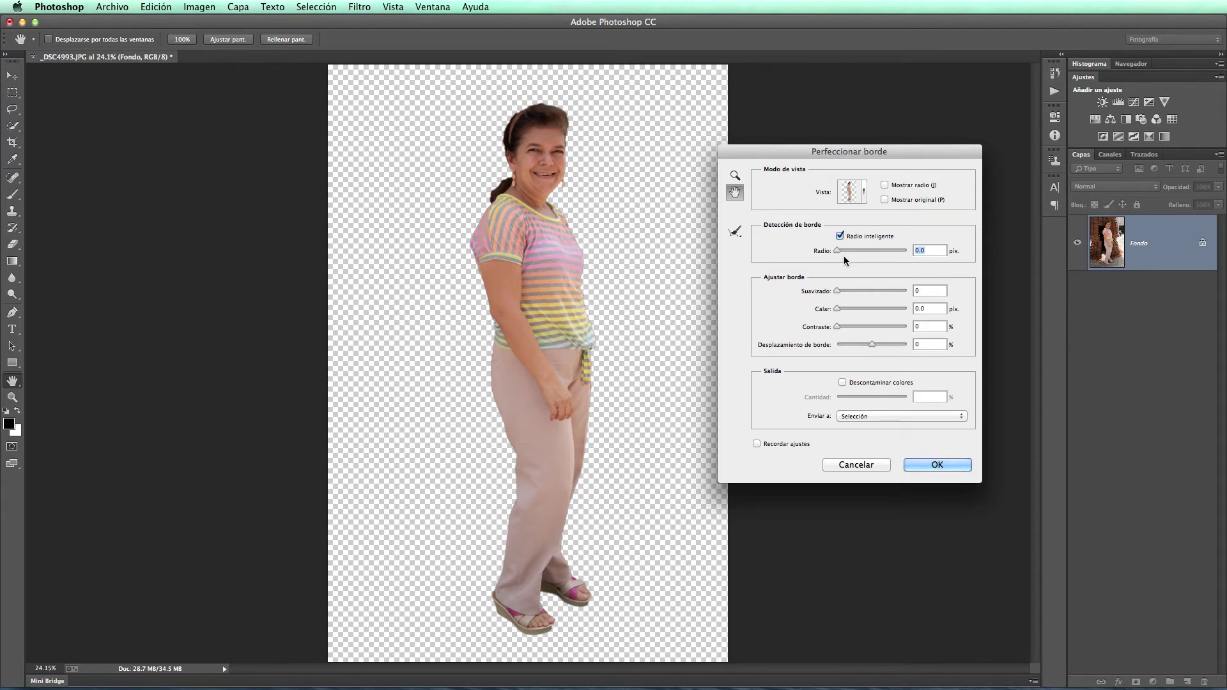
Step: Nudge the radius and zoom the preview in on the woman's face and shoulders
{"action": "left_click_drag", "start_coordinate": [840, 251], "coordinate": [843, 251]}
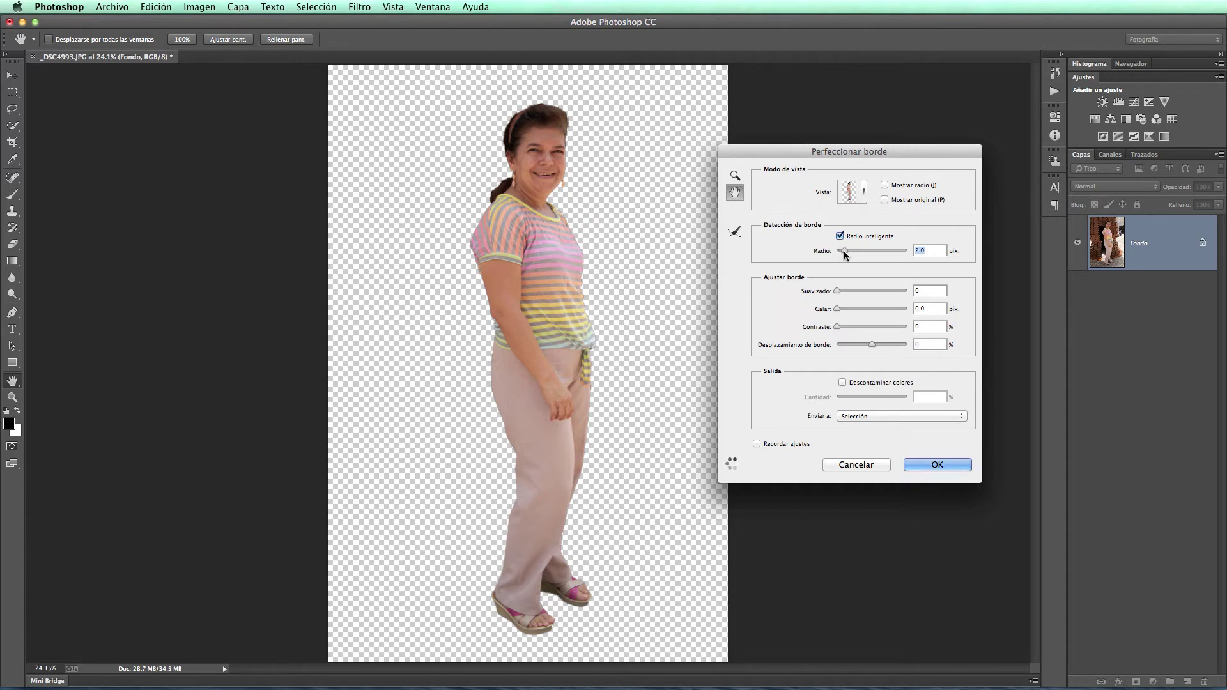
{"action": "left_click", "coordinate": [735, 175]}
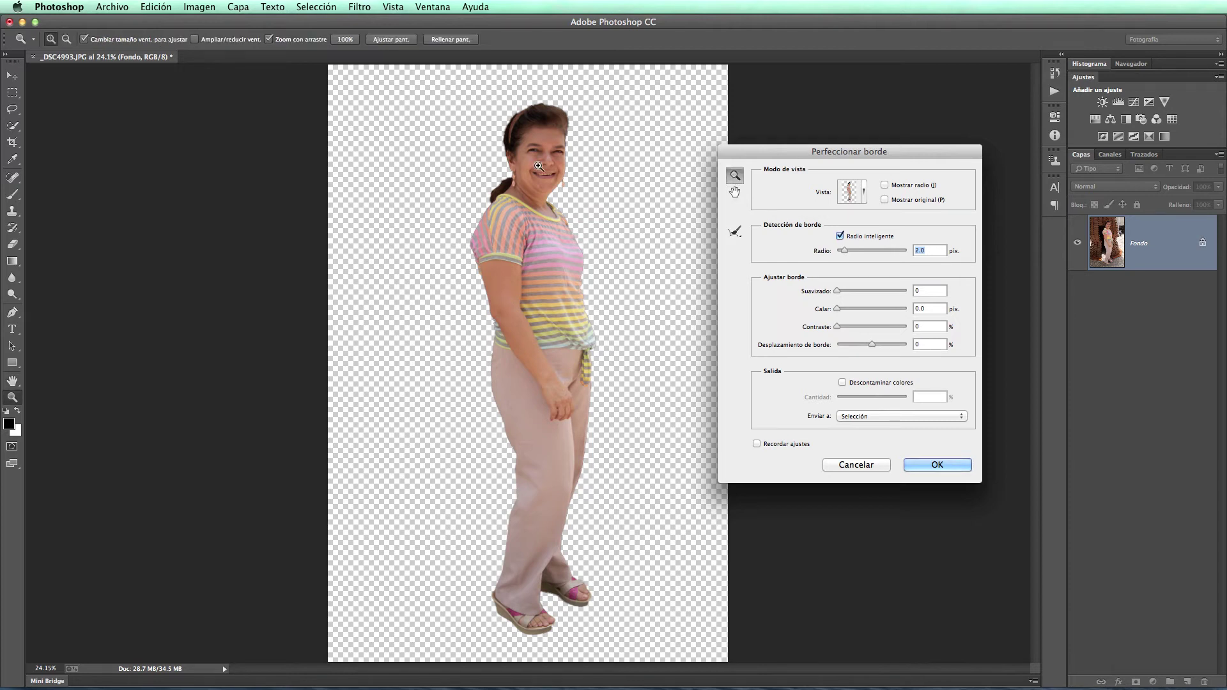
{"action": "left_click_drag", "start_coordinate": [539, 167], "coordinate": [554, 181]}
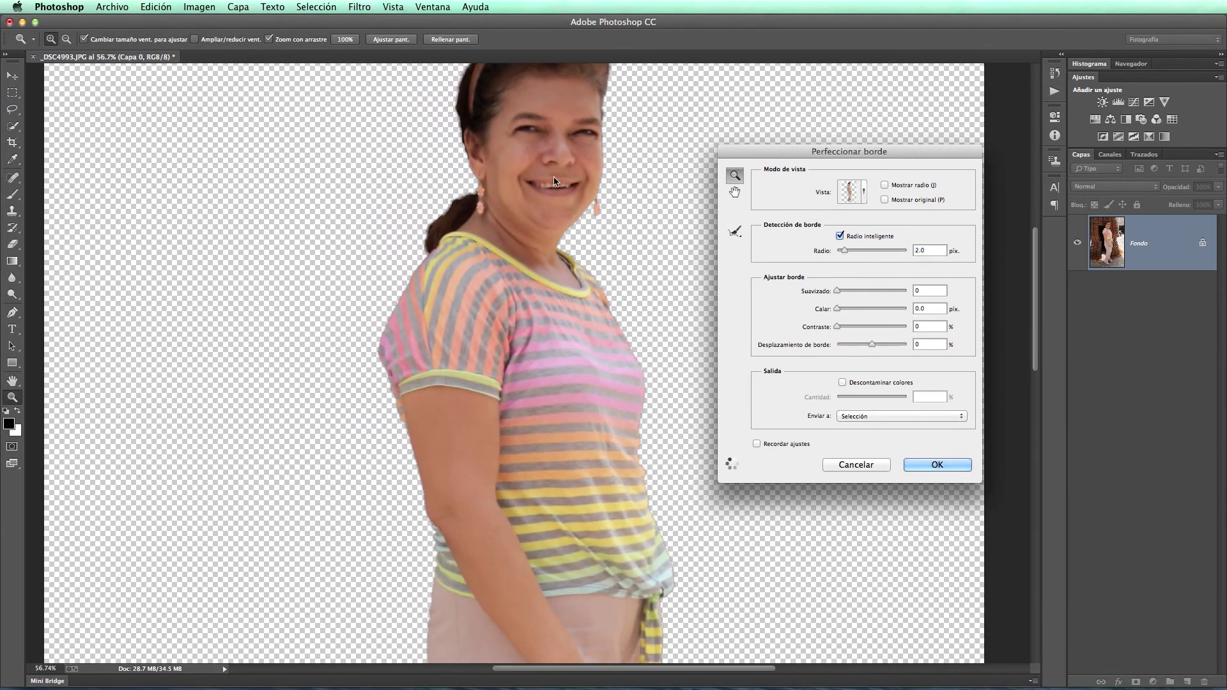
{"action": "mouse_move", "coordinate": [625, 186]}
{"action": "left_mouse_down"}
{"action": "mouse_move", "coordinate": [617, 249]}
{"action": "mouse_move", "coordinate": [632, 263]}
{"action": "left_mouse_up"}
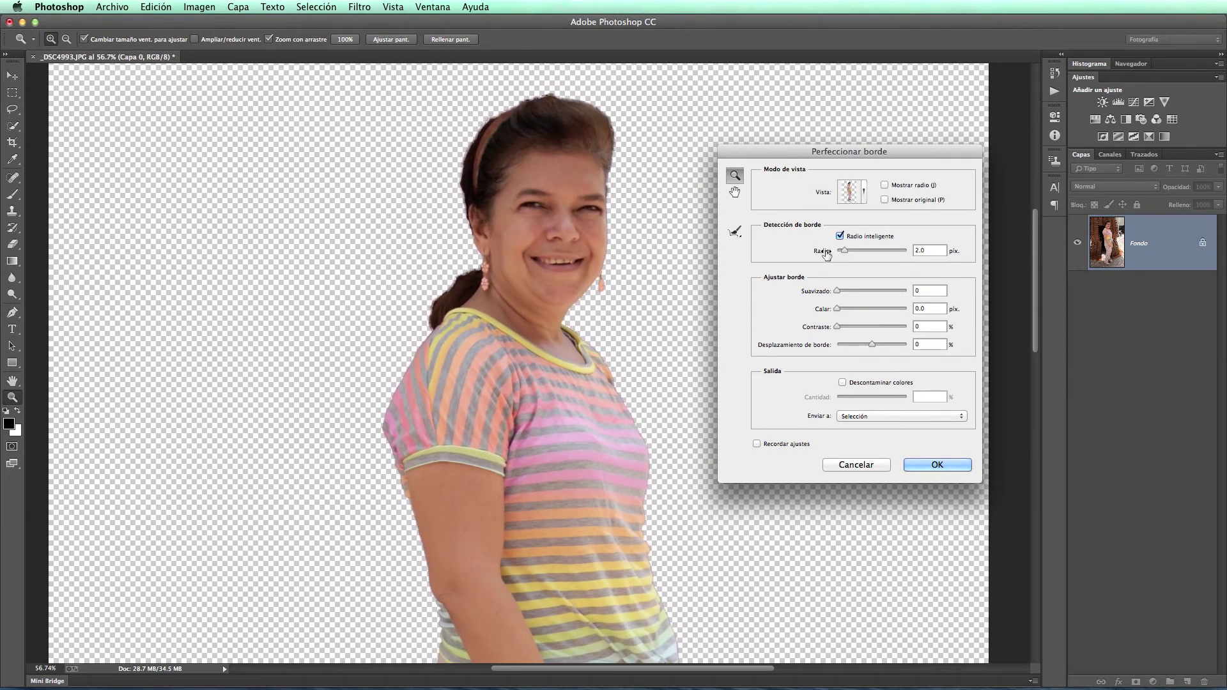
Step: Set Radio 2.0 px, Suavizado 4, Calar 0.8 px and Contraste 14%
{"action": "left_click_drag", "start_coordinate": [838, 251], "coordinate": [845, 252]}
{"action": "left_click_drag", "start_coordinate": [835, 289], "coordinate": [838, 289]}
{"action": "left_click_drag", "start_coordinate": [839, 309], "coordinate": [840, 309]}
{"action": "left_click", "coordinate": [838, 328]}
{"action": "left_click_drag", "start_coordinate": [837, 329], "coordinate": [845, 331]}
{"action": "left_click_drag", "start_coordinate": [844, 330], "coordinate": [847, 329]}
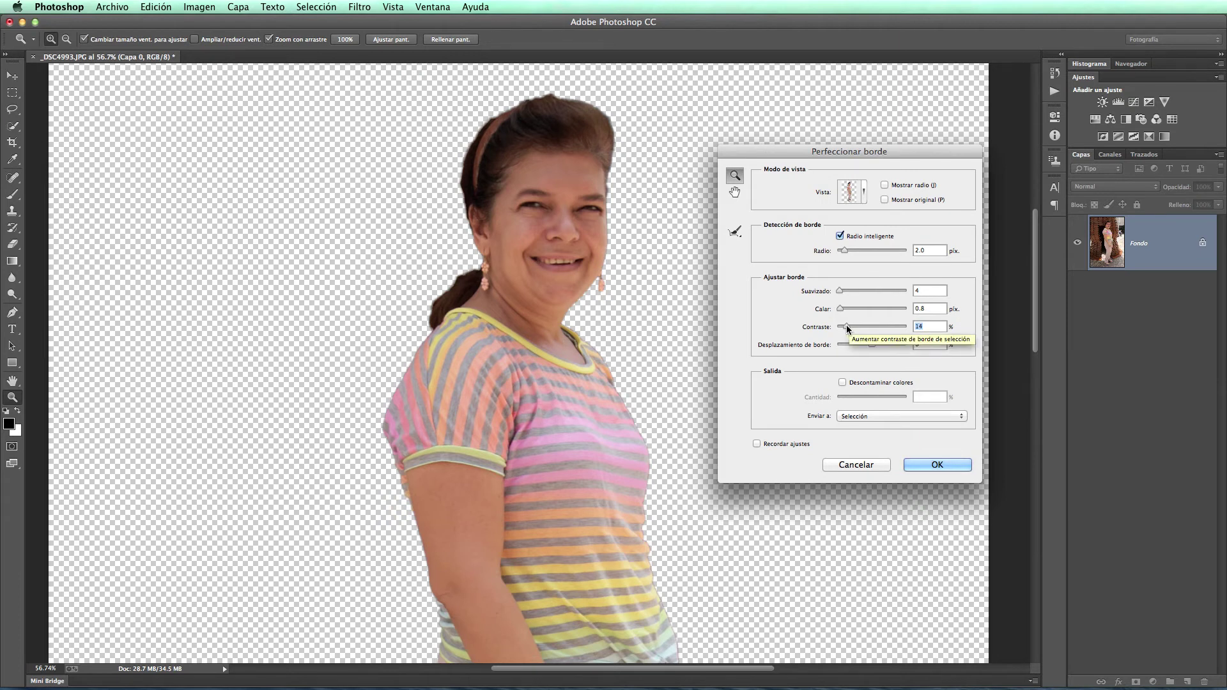
Step: Keep contrast at 14, test Shift Edge at +100 and -100, then settle on -2%
{"action": "left_click_drag", "start_coordinate": [848, 329], "coordinate": [847, 329]}
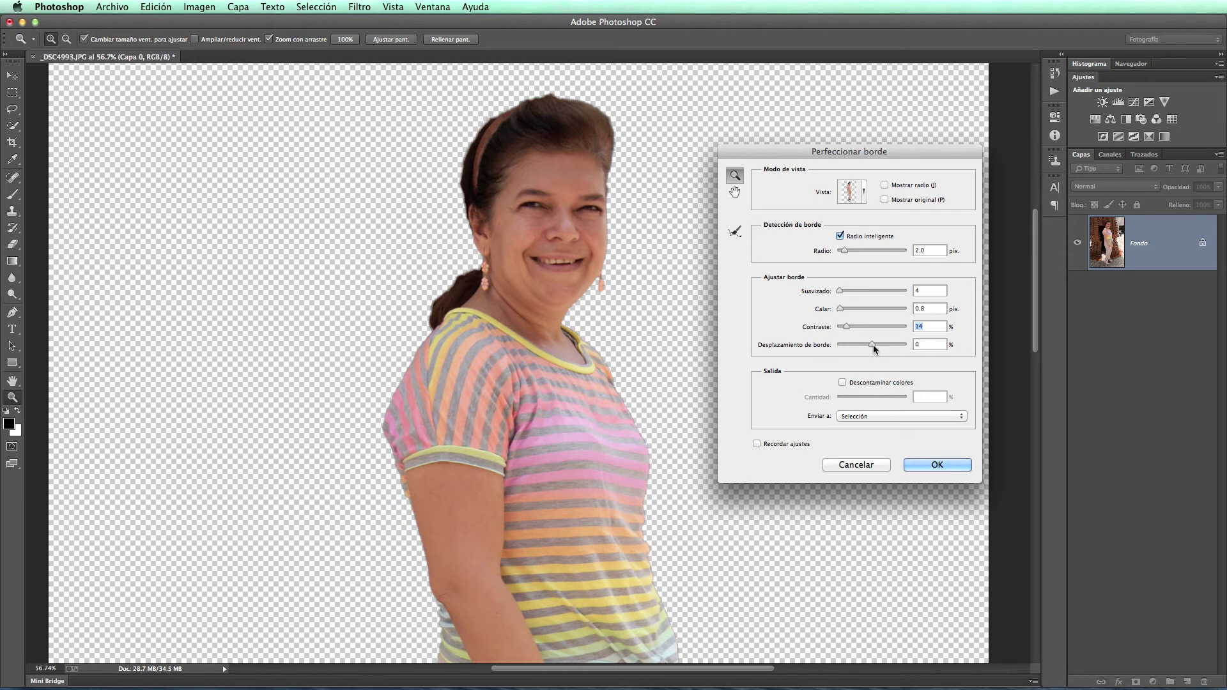
{"action": "left_click_drag", "start_coordinate": [873, 344], "coordinate": [915, 343]}
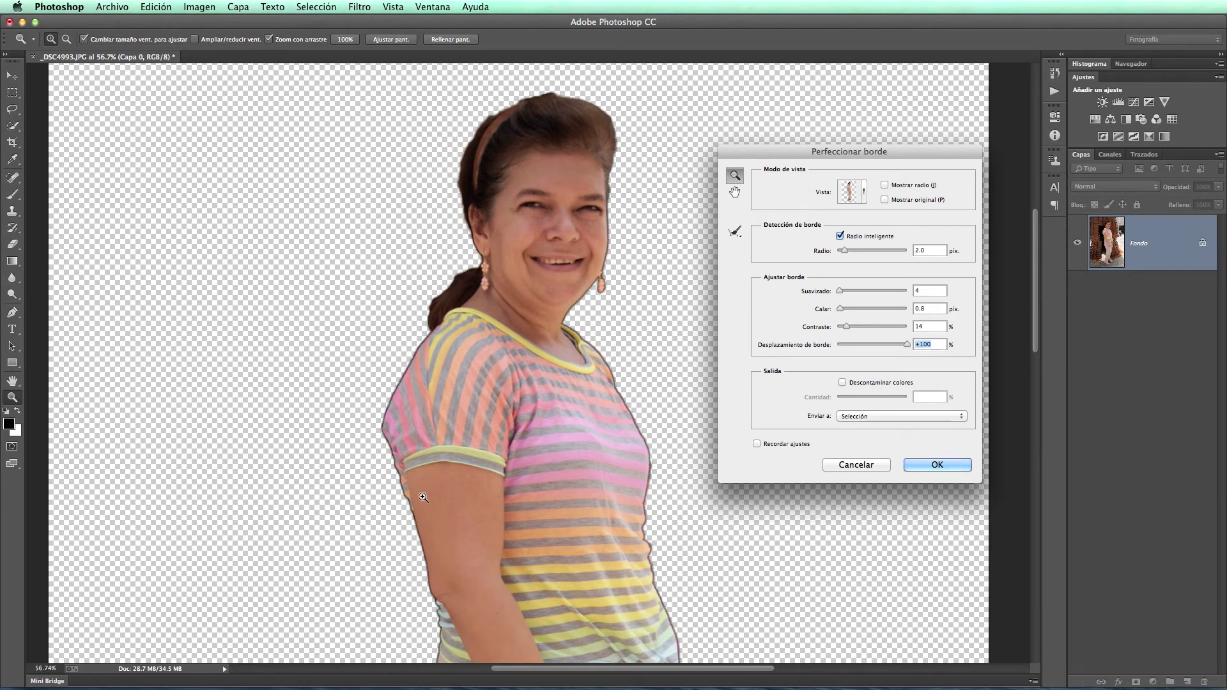
{"action": "left_click_drag", "start_coordinate": [908, 345], "coordinate": [815, 350]}
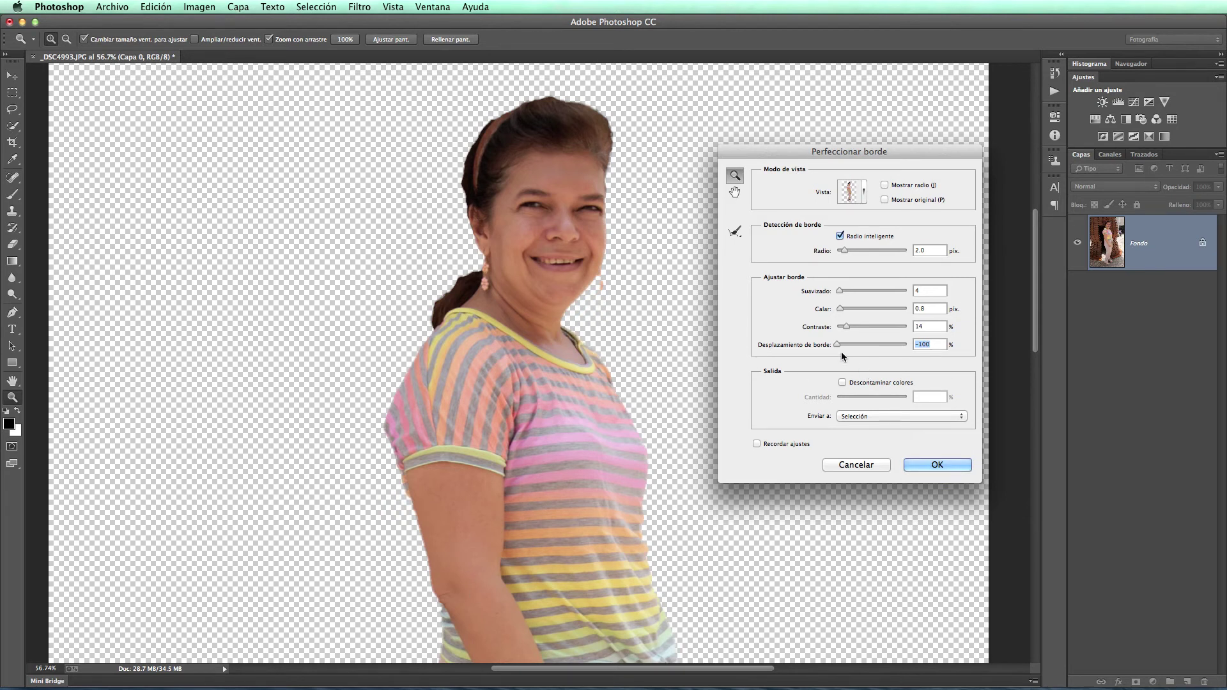
{"action": "left_click_drag", "start_coordinate": [837, 344], "coordinate": [874, 350]}
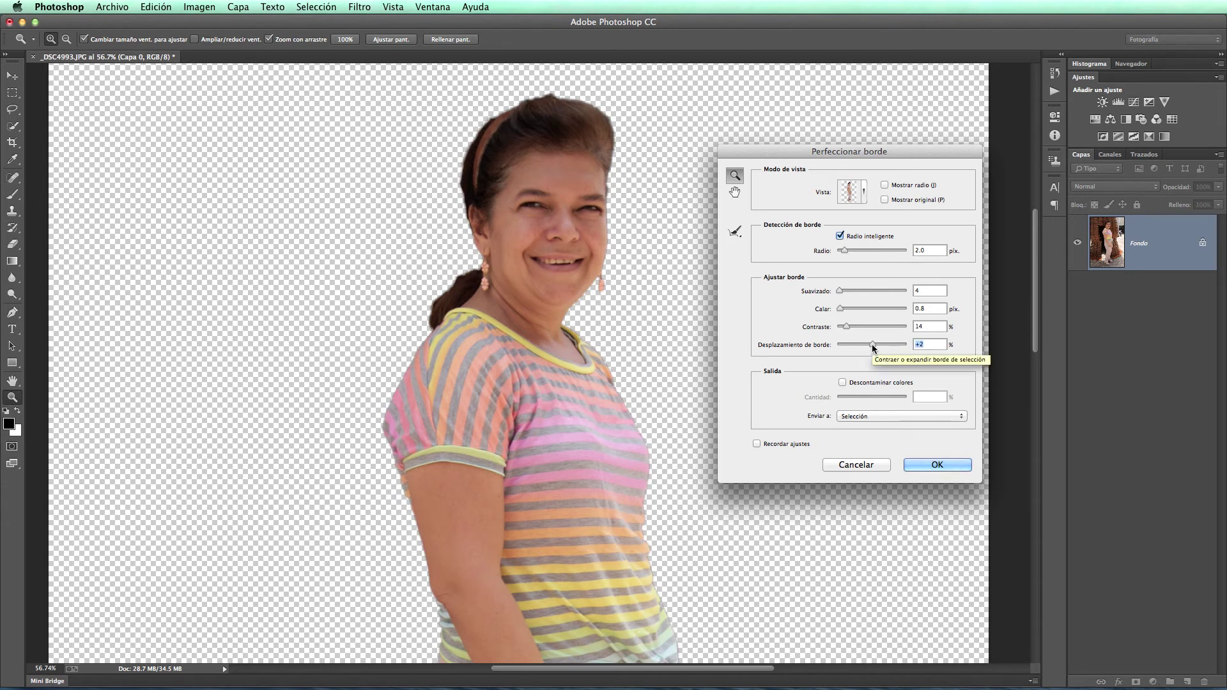
{"action": "left_click_drag", "start_coordinate": [874, 349], "coordinate": [873, 347]}
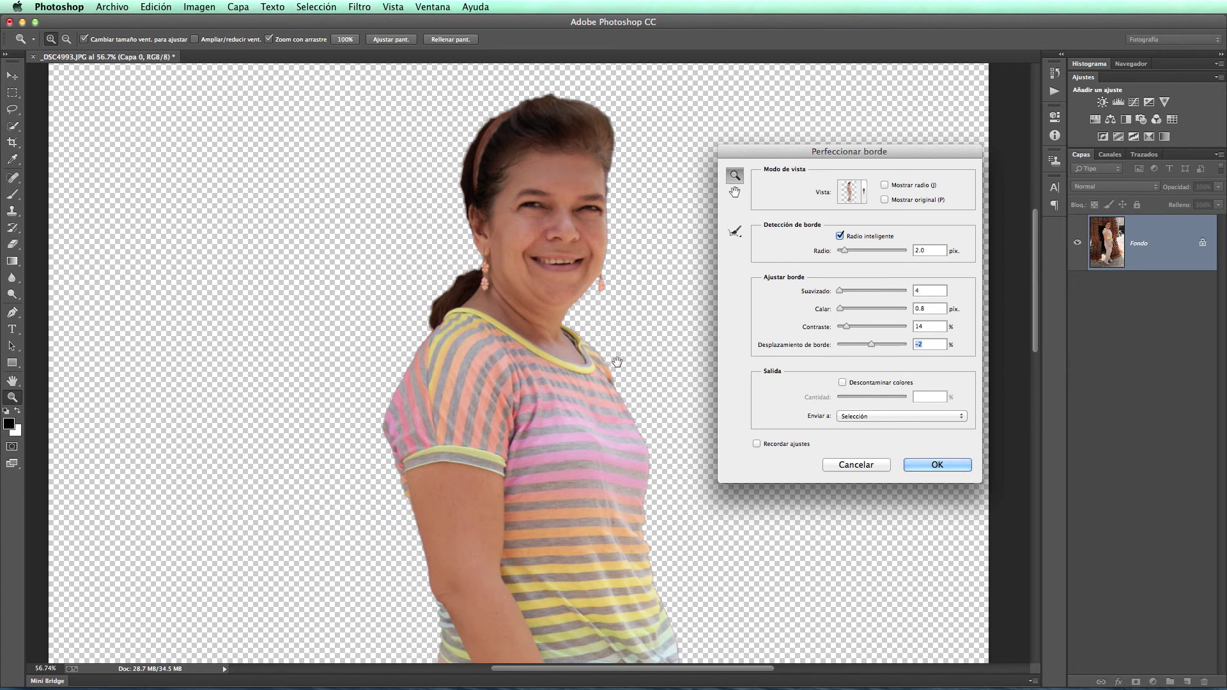
Step: Inspect the shirt edges at 100% zoom, then fit the whole woman back in the preview
{"action": "left_click_drag", "start_coordinate": [611, 368], "coordinate": [624, 246]}
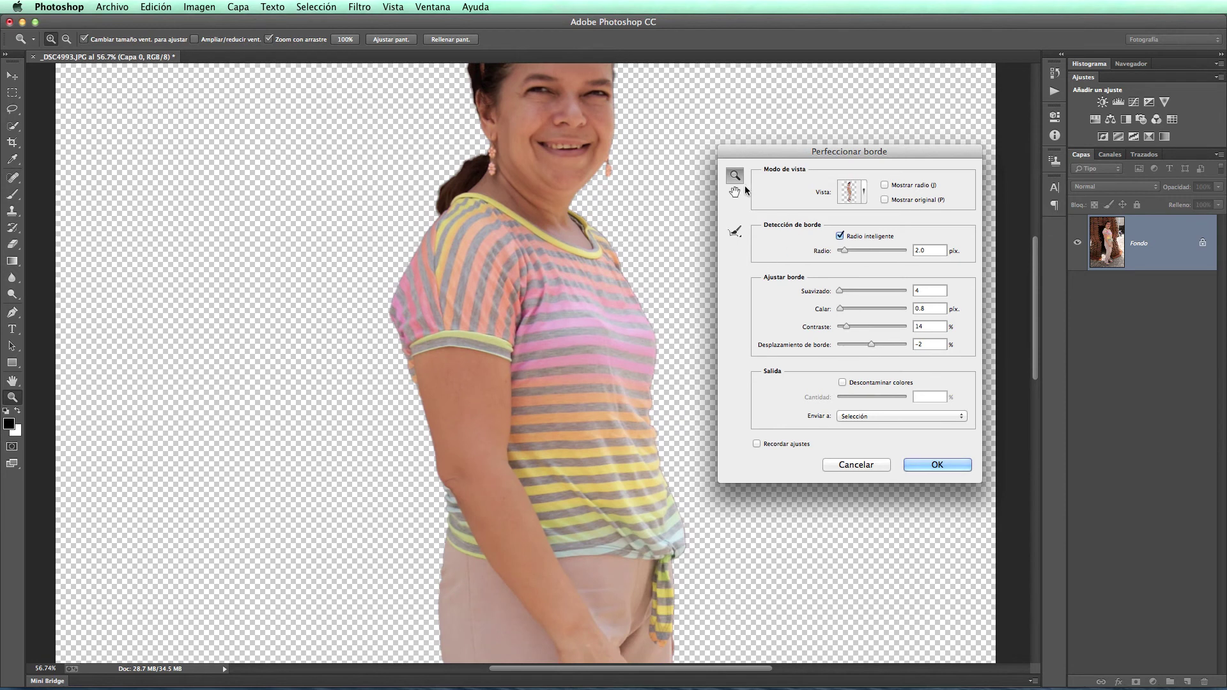
{"action": "double_click", "coordinate": [735, 172]}
{"action": "key", "text": "alt"}
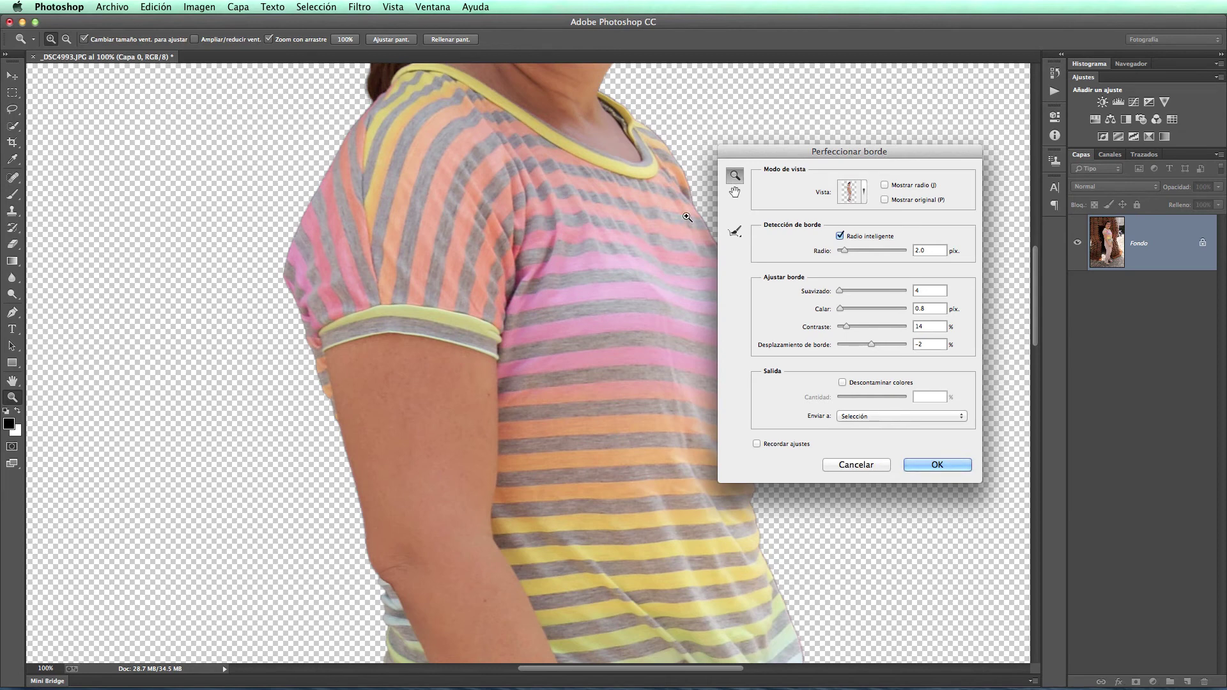
{"action": "key", "text": "alt"}
{"action": "double_click", "coordinate": [734, 192]}
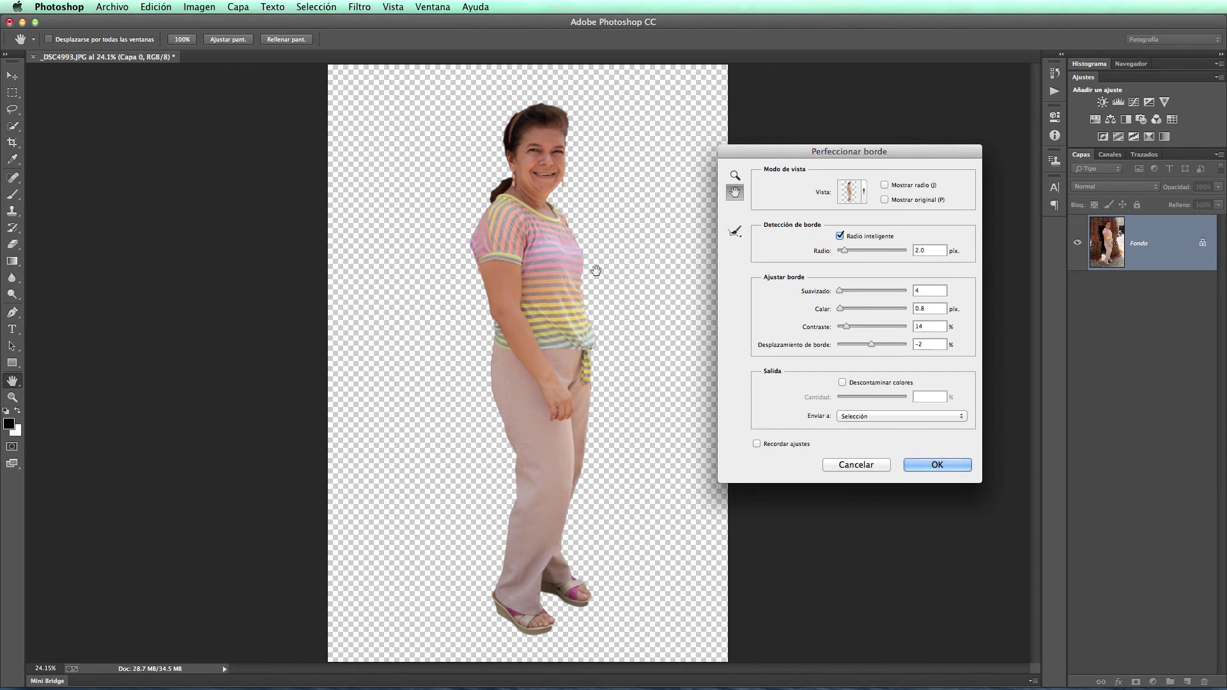
{"action": "key", "text": "r"}
{"action": "key", "text": "v"}
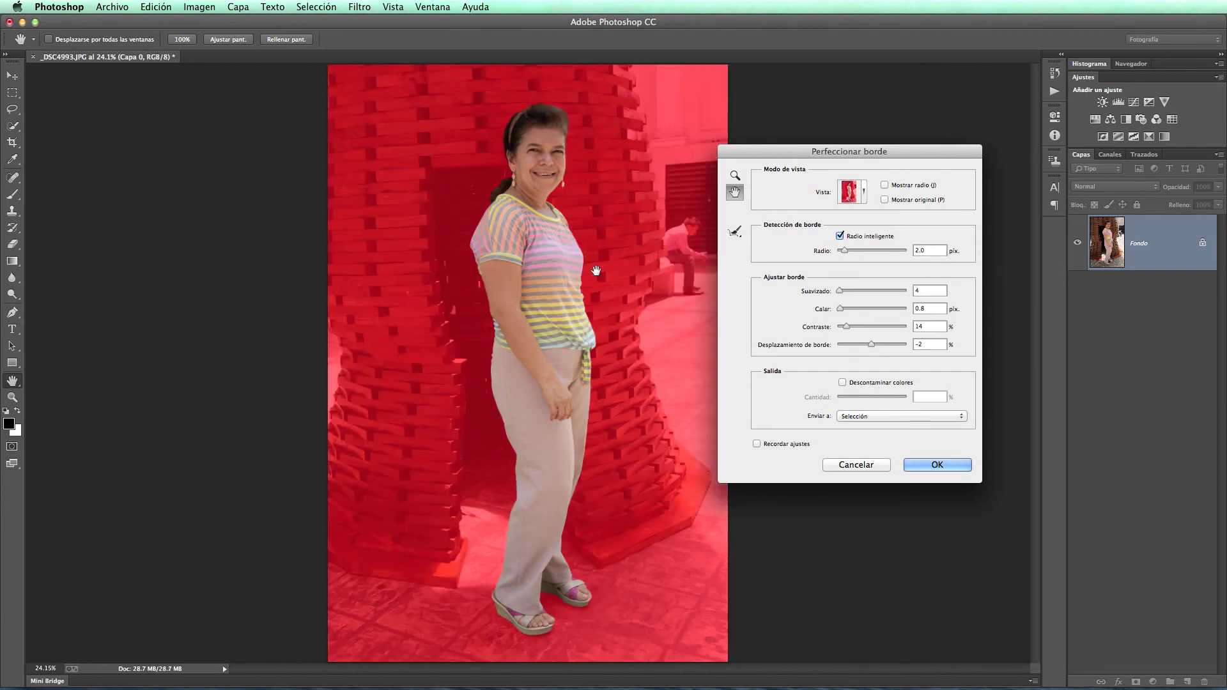
{"action": "key", "text": "f"}
{"action": "key", "text": "f"}
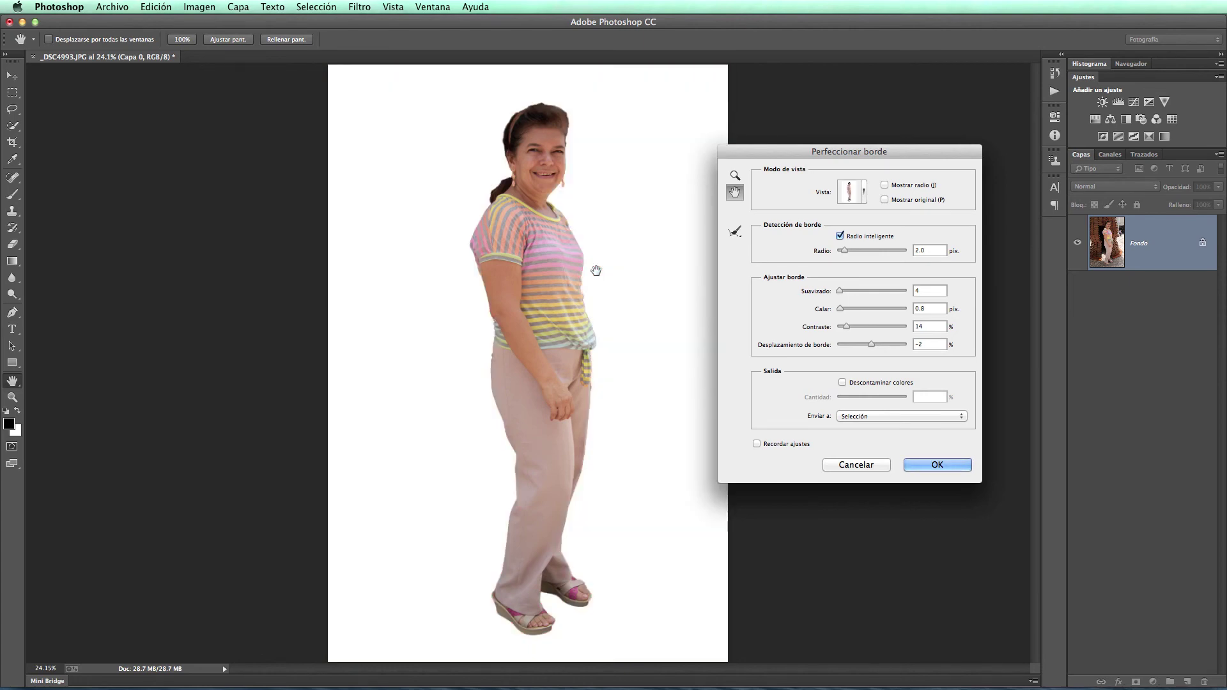
{"action": "key", "text": "f"}
{"action": "key", "text": "f"}
{"action": "key", "text": "f"}
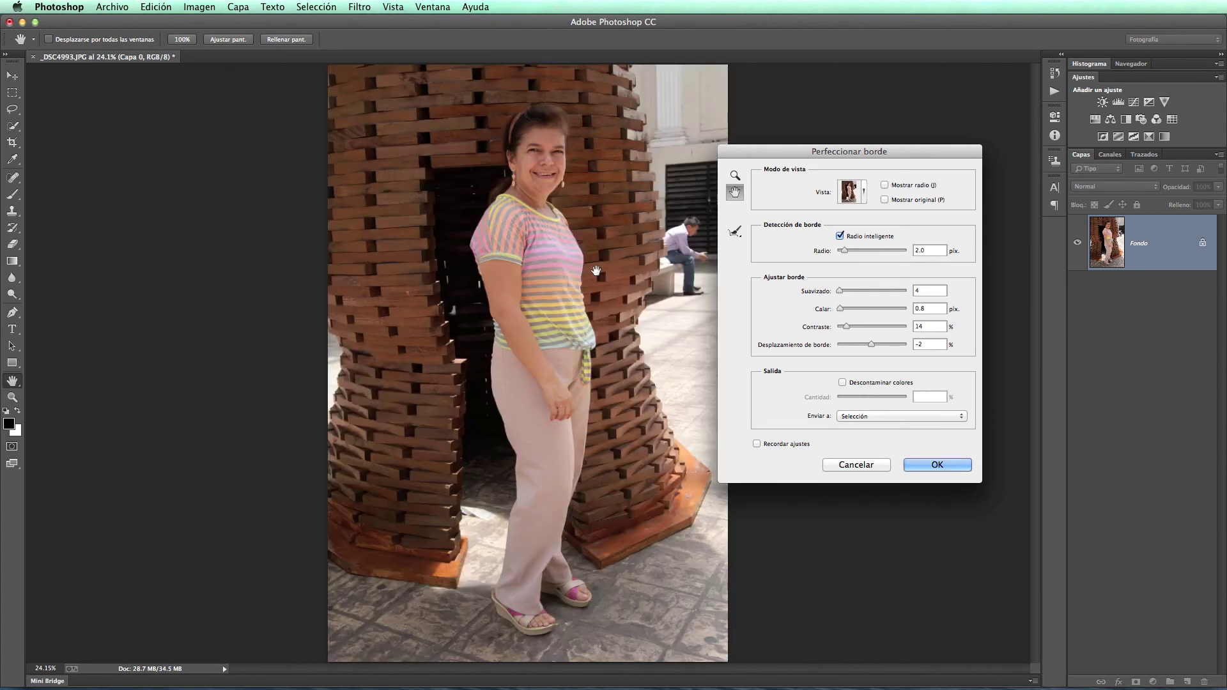
{"action": "key", "text": "v"}
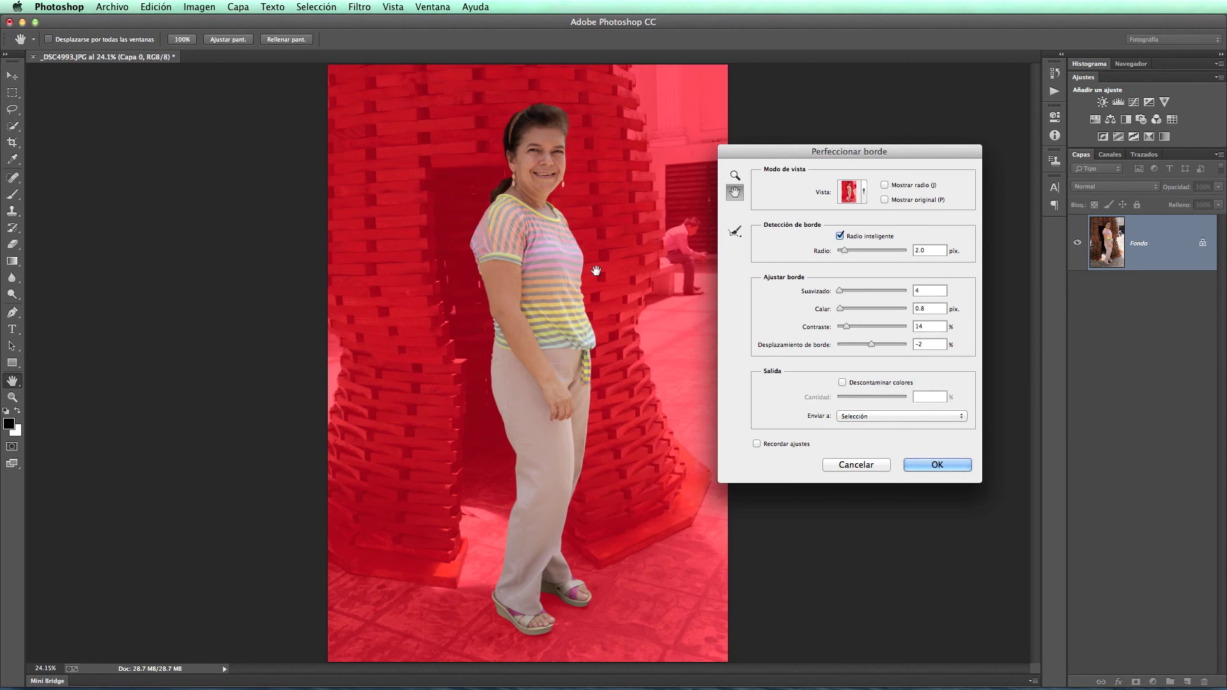
{"action": "key", "text": "f"}
{"action": "key", "text": "f"}
{"action": "key", "text": "f"}
{"action": "key", "text": "f"}
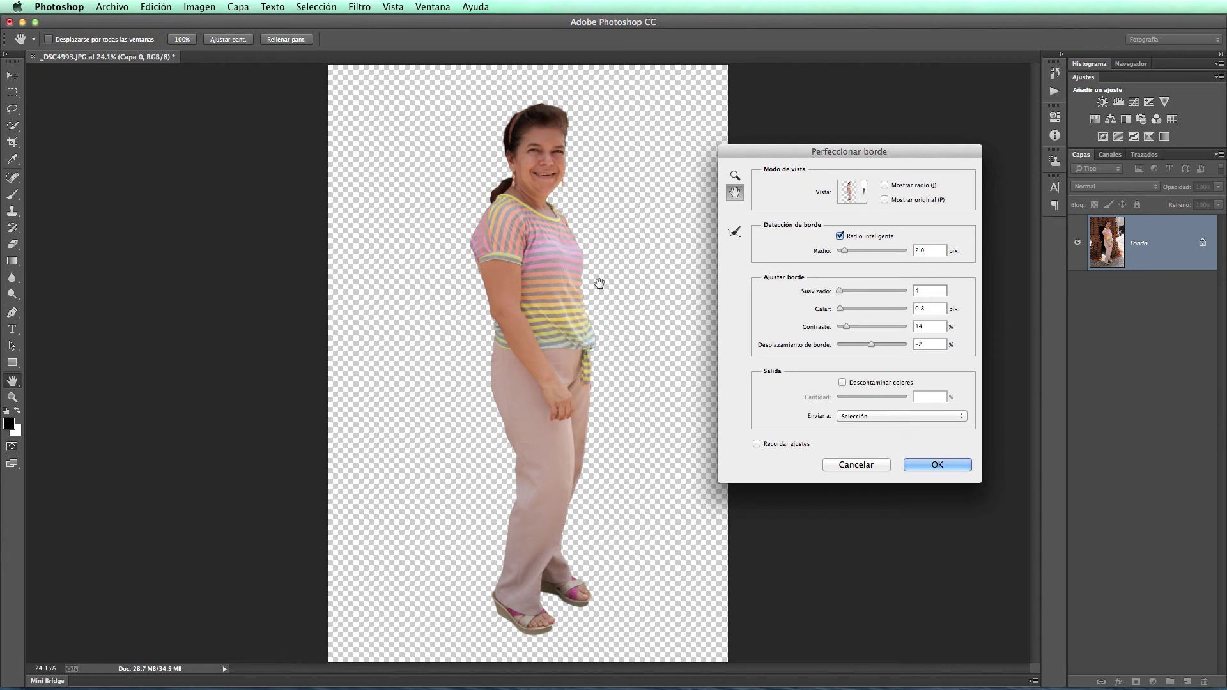
{"action": "left_click", "coordinate": [937, 465]}
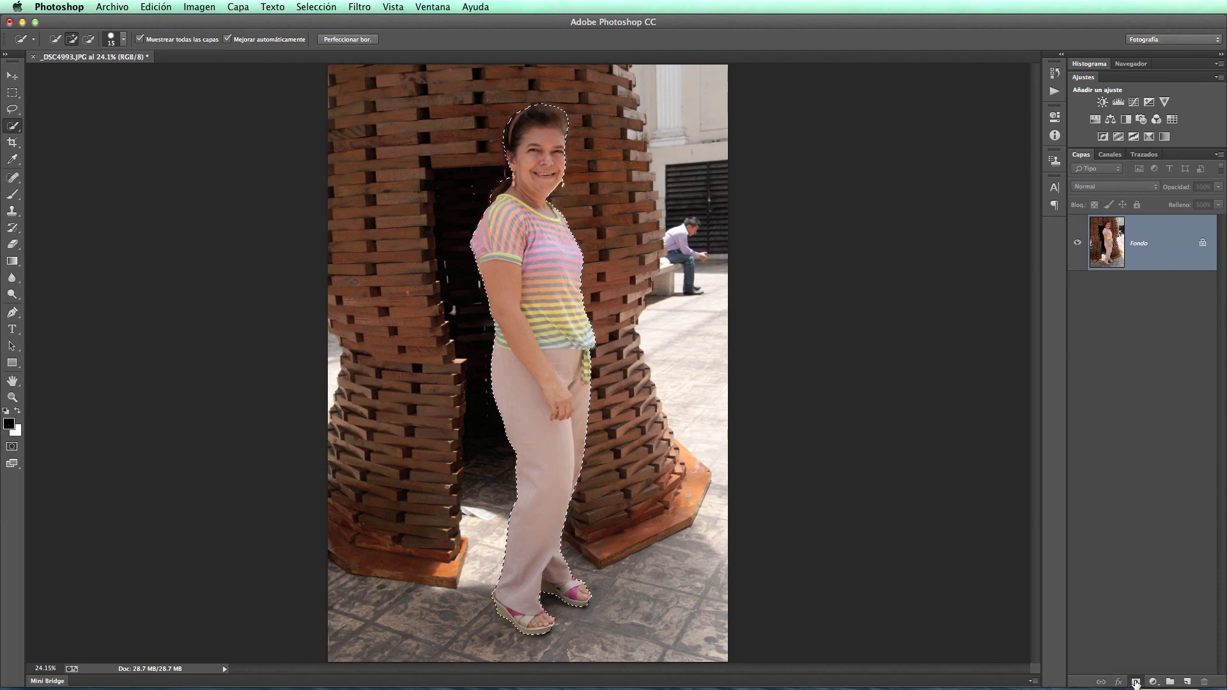
Step: Confirm Refine Edge, outputting the woman as a layer mask on Capa 0
{"action": "left_click", "coordinate": [1136, 682]}
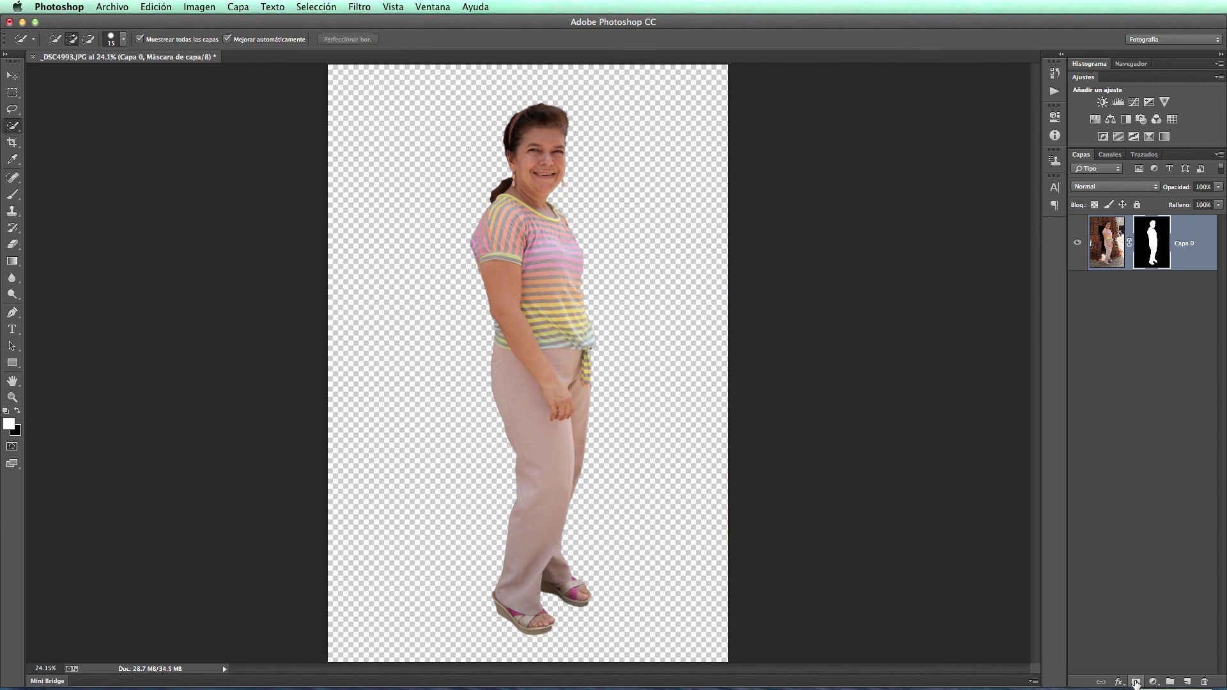